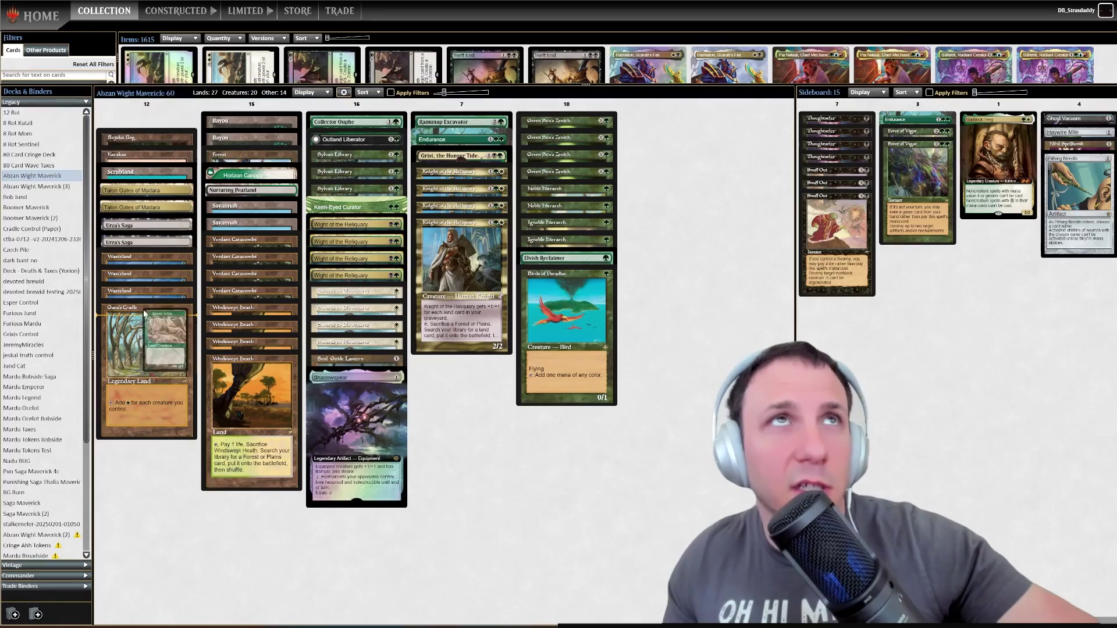
# - Switch to the browser's hypergeometric calculator, set Successes in population to 15, and calculate the opening-hand draw chances
pyautogui.click(125, 174)
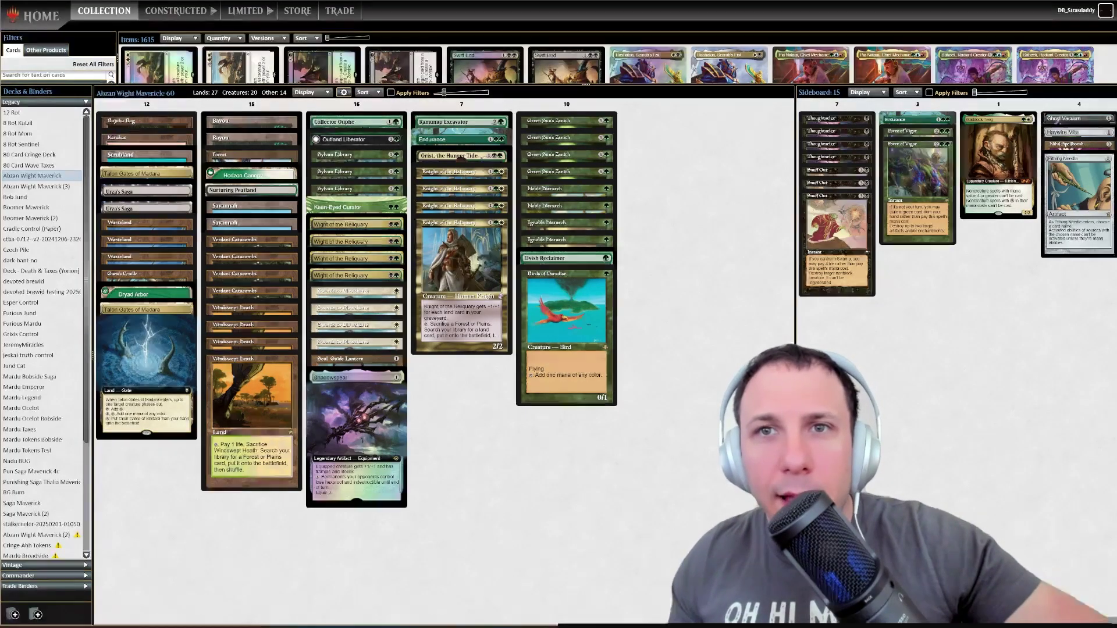
pyautogui.hotkey('alt', 'Tab')
pyautogui.click(421, 309)
pyautogui.click(420, 309)
pyautogui.click(420, 309)
pyautogui.click(420, 309)
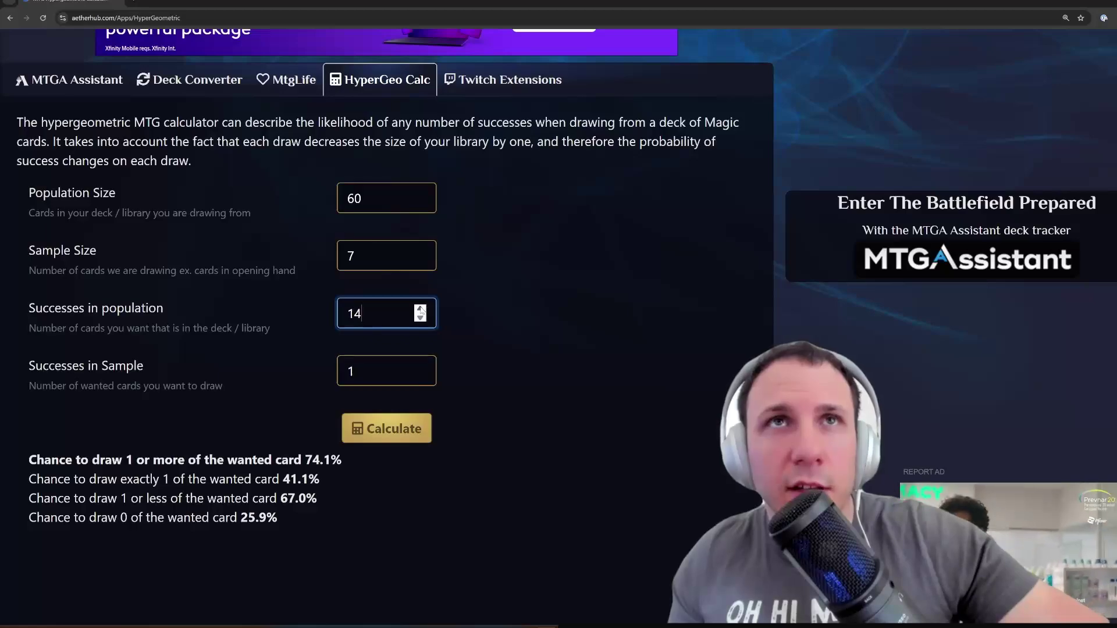
pyautogui.click(420, 309)
pyautogui.click(387, 429)
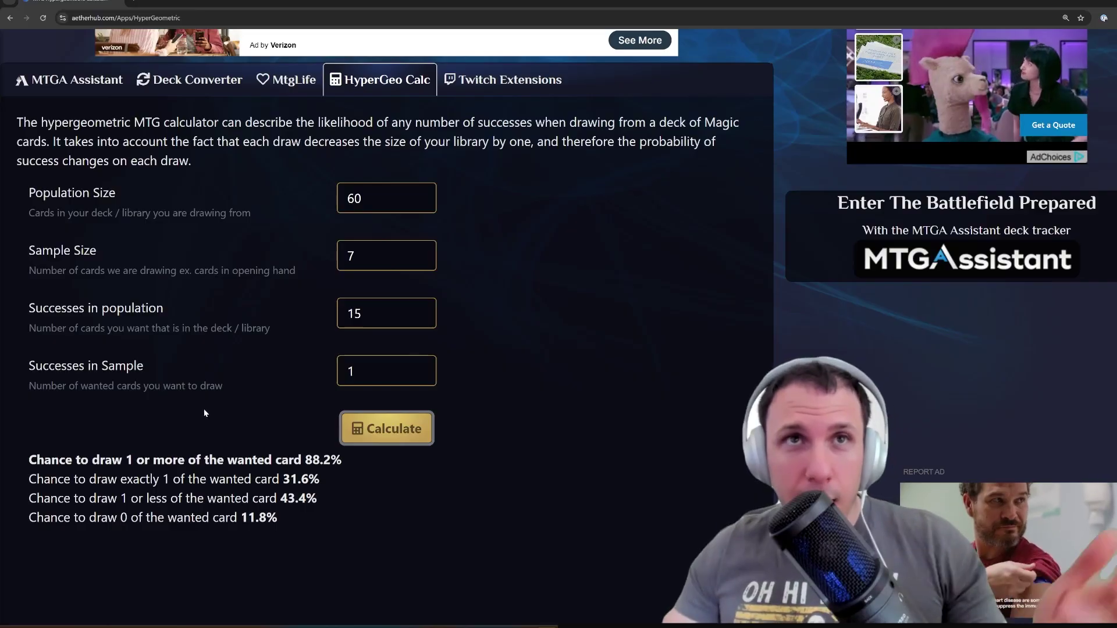
pyautogui.doubleClick(309, 462)
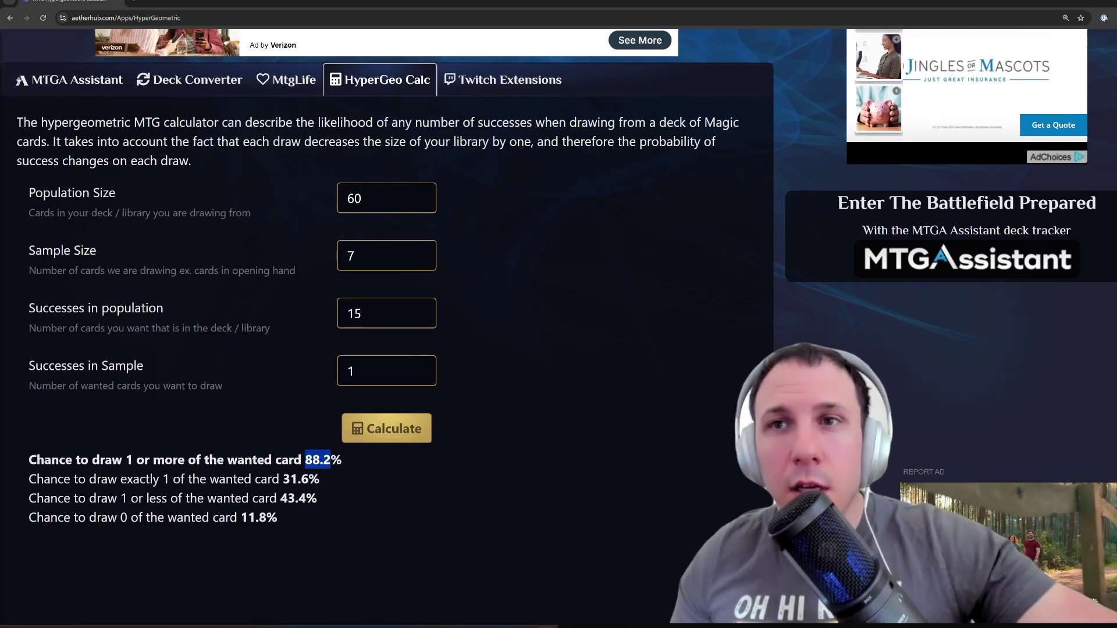
# - Switch to the hypergeometric workbook in Excel and review the Deck Size and Hand Size inputs on the Info sheet
pyautogui.hotkey('alt', 'Tab')
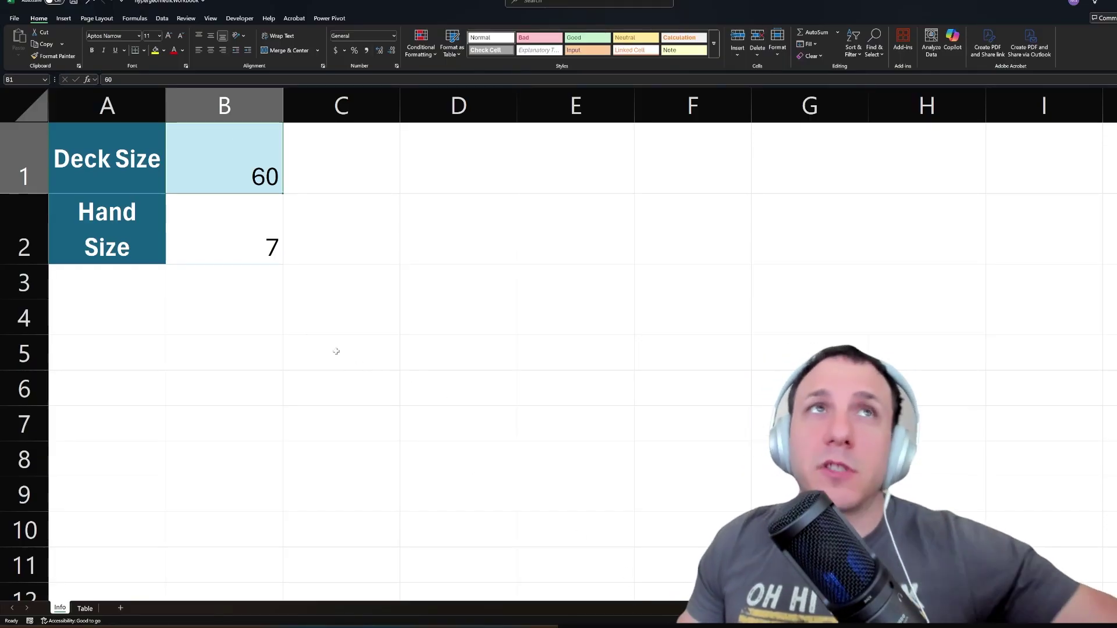
pyautogui.click(134, 172)
pyautogui.click(188, 165)
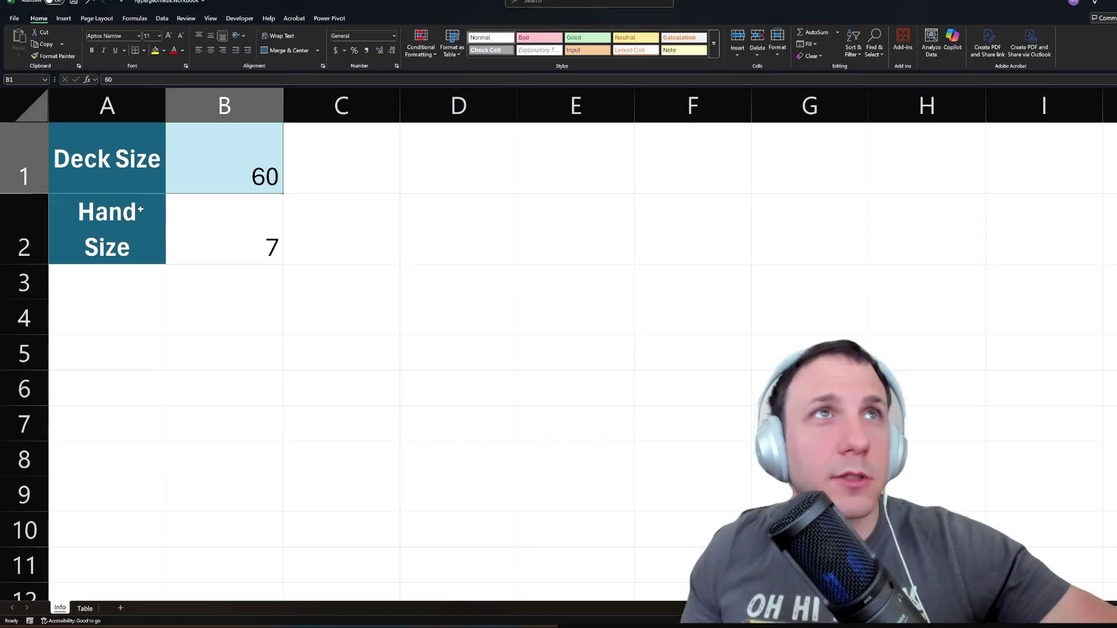
pyautogui.click(136, 222)
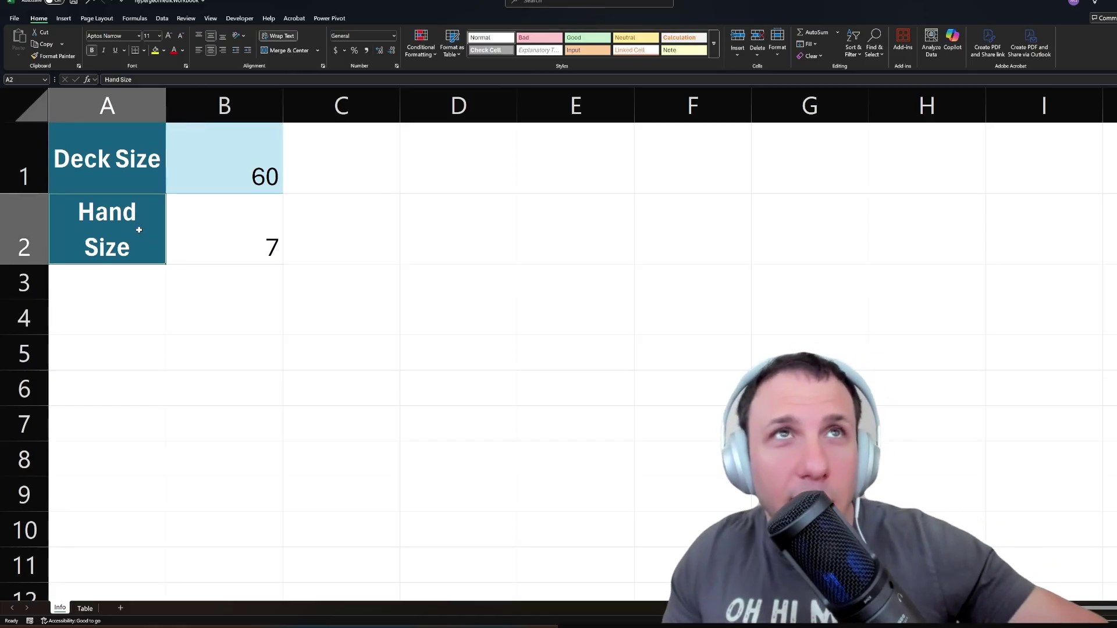
pyautogui.click(232, 234)
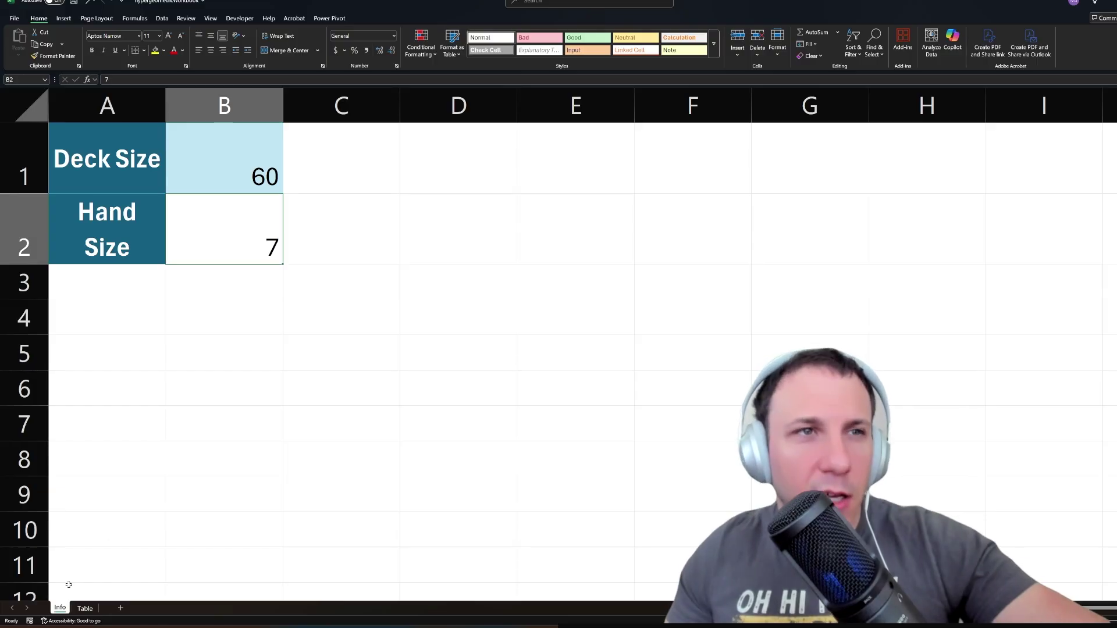
# - Open the Table sheet and filter the probability table to 15 lands and 10 T1 spells
pyautogui.click(85, 608)
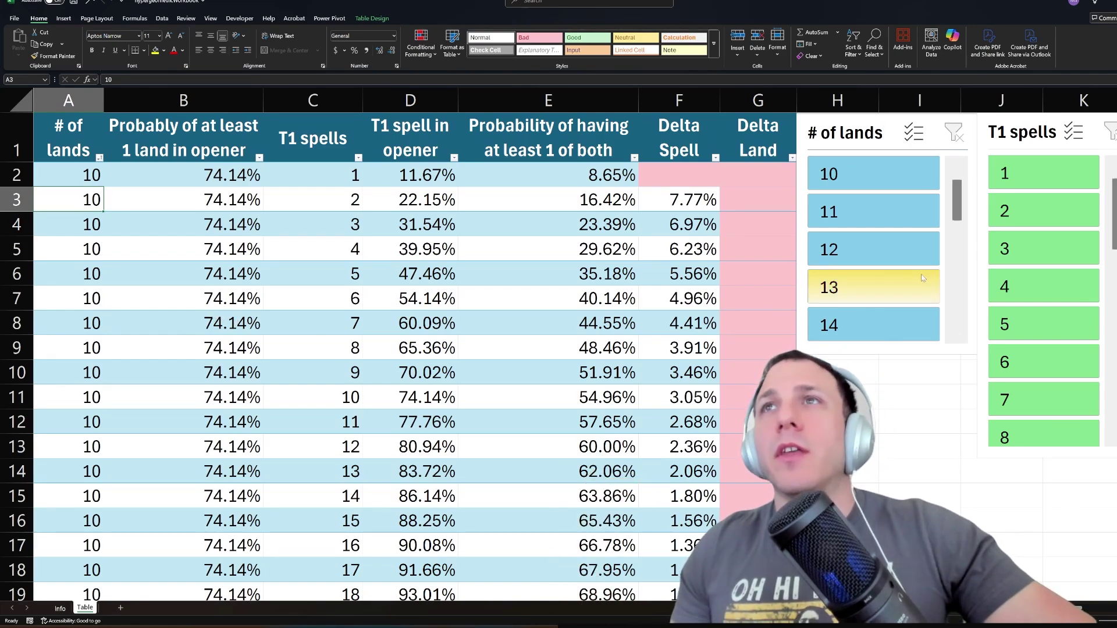
pyautogui.scroll(-1, 908, 250)
pyautogui.scroll(1, 937, 221)
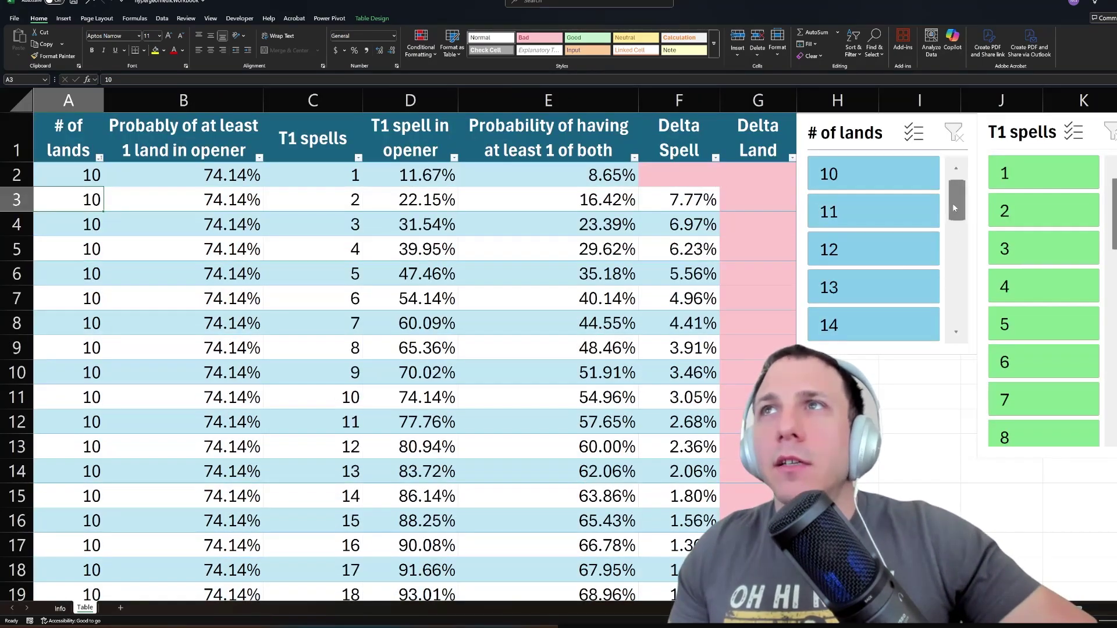
pyautogui.click(880, 287)
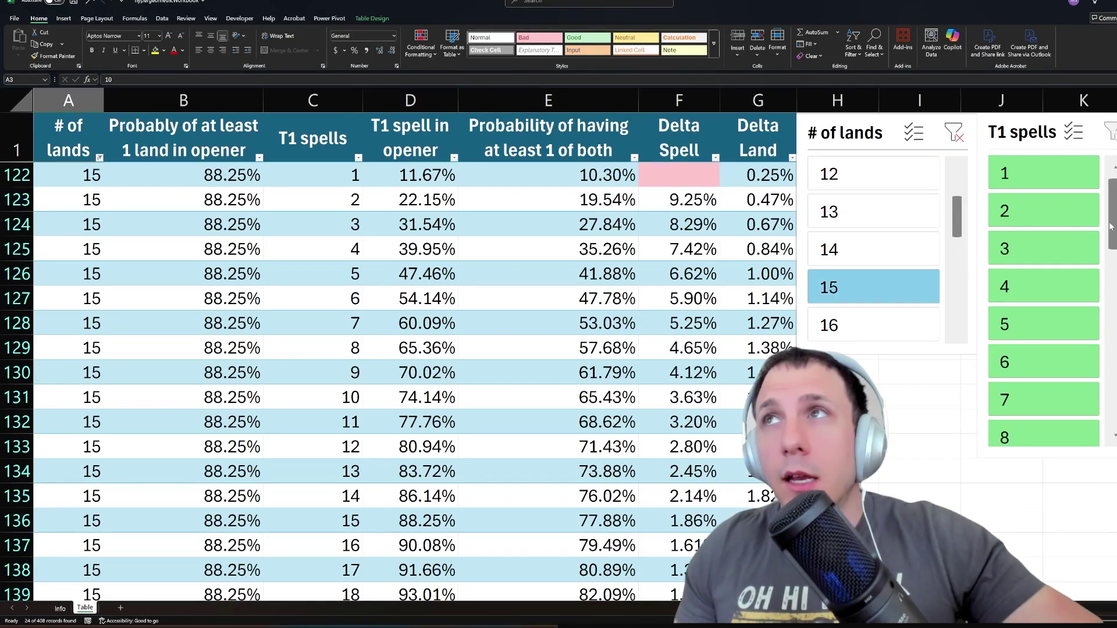
pyautogui.scroll(-1, 1113, 247)
pyautogui.moveTo(1112, 248); pyautogui.dragTo(1113, 256)
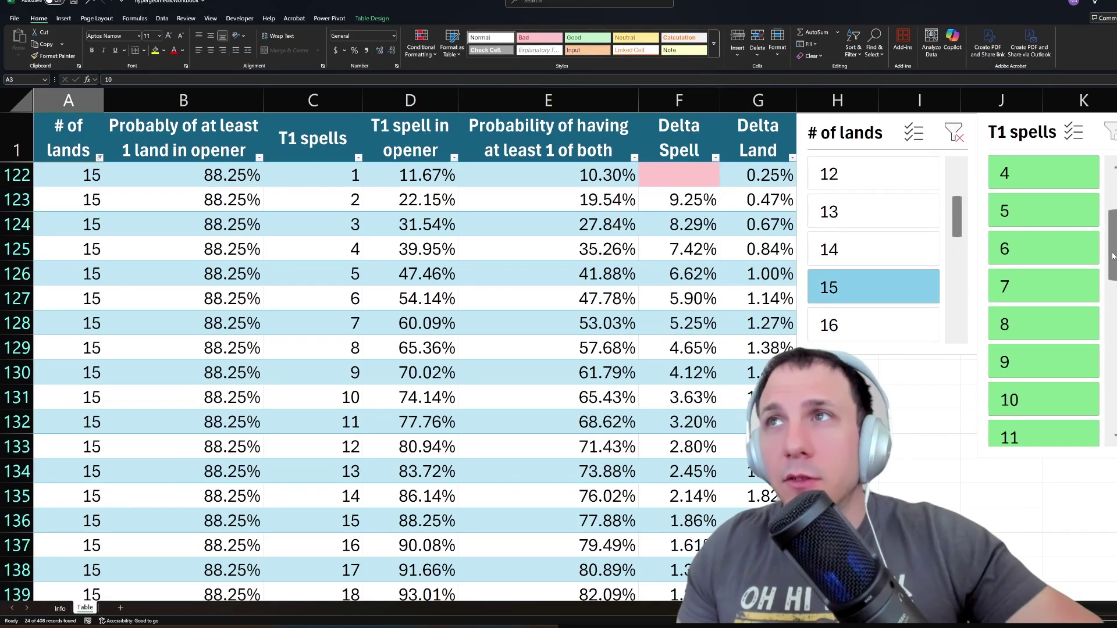
pyautogui.scroll(1, 1111, 261)
pyautogui.click(1052, 359)
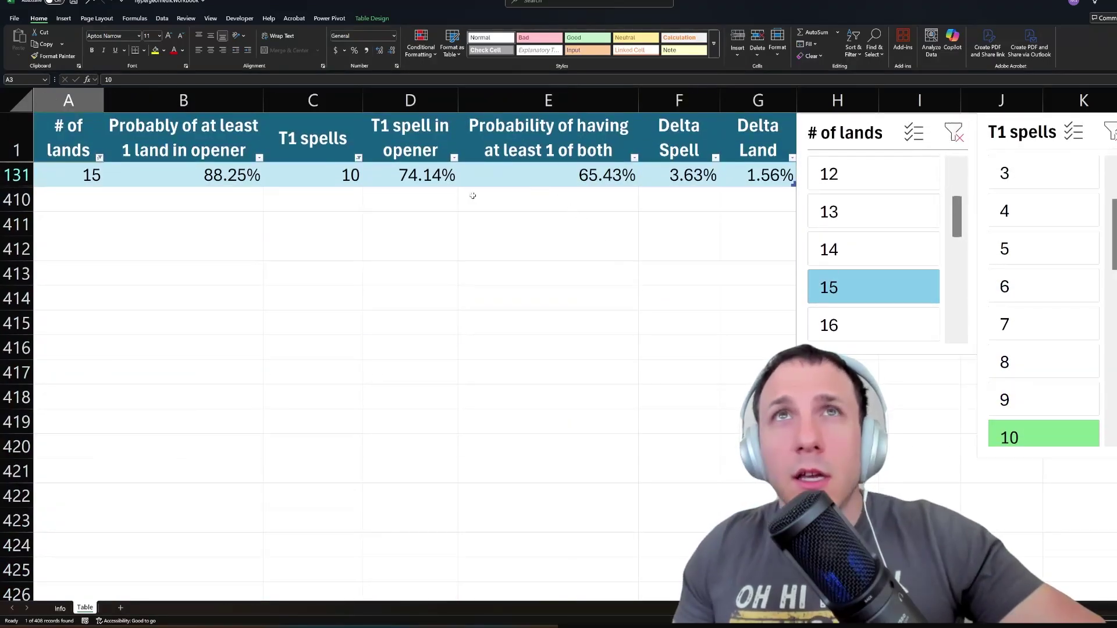
# - Examine the T1 spell, land and combined probability cells in the filtered row
pyautogui.click(417, 180)
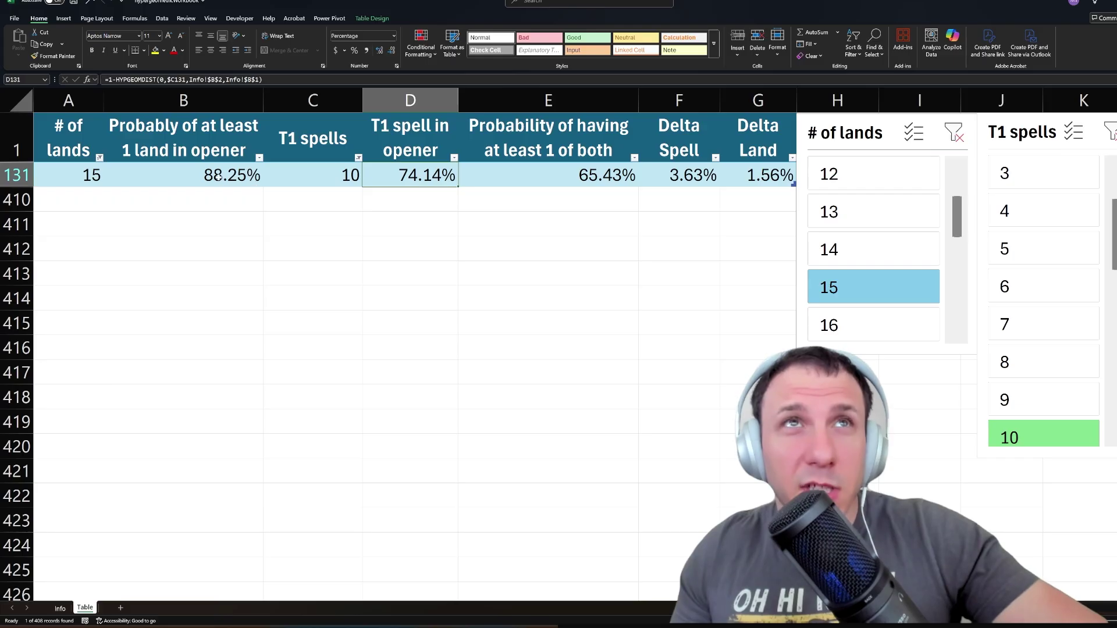
pyautogui.click(220, 176)
pyautogui.click(600, 177)
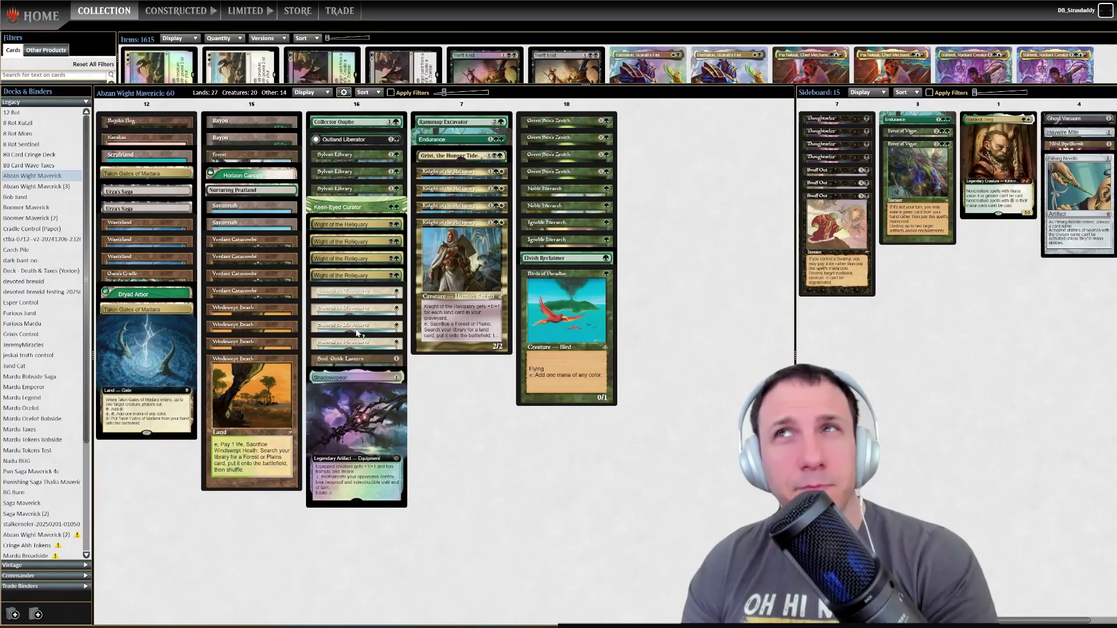
# - In the Abzan Wight Maverick deck, merge the Collector Ouphe pile into the Knight of the Reliquary pile and regroup the sideboard's Thoughtseizes below Snuff Out
pyautogui.moveTo(363, 109); pyautogui.dragTo(459, 303)
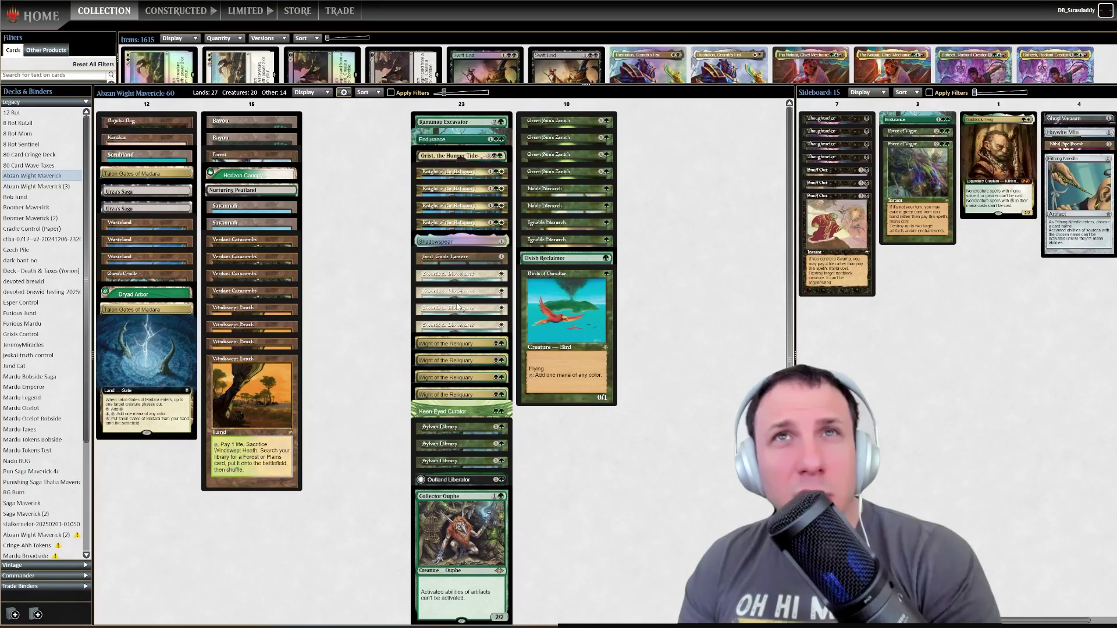
pyautogui.moveTo(839, 117); pyautogui.dragTo(853, 218)
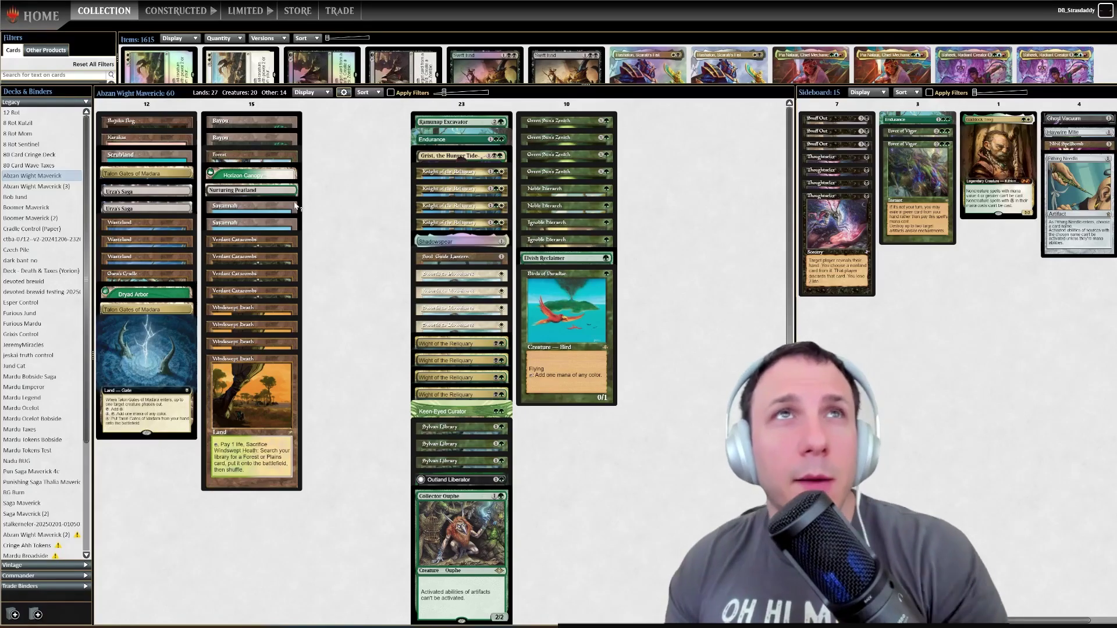
# - Move both Savannahs, Horizon Canopy and Forest into the Urza's Saga land pile, and move Scrubland into the Bayou land pile
pyautogui.click(263, 217)
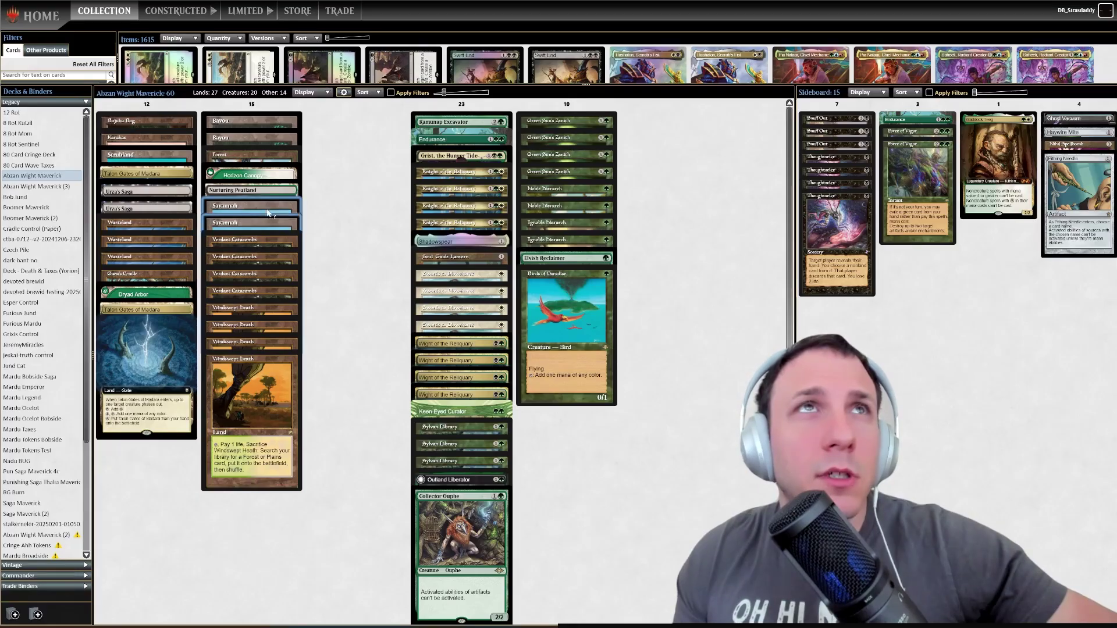
pyautogui.moveTo(252, 210); pyautogui.dragTo(156, 338)
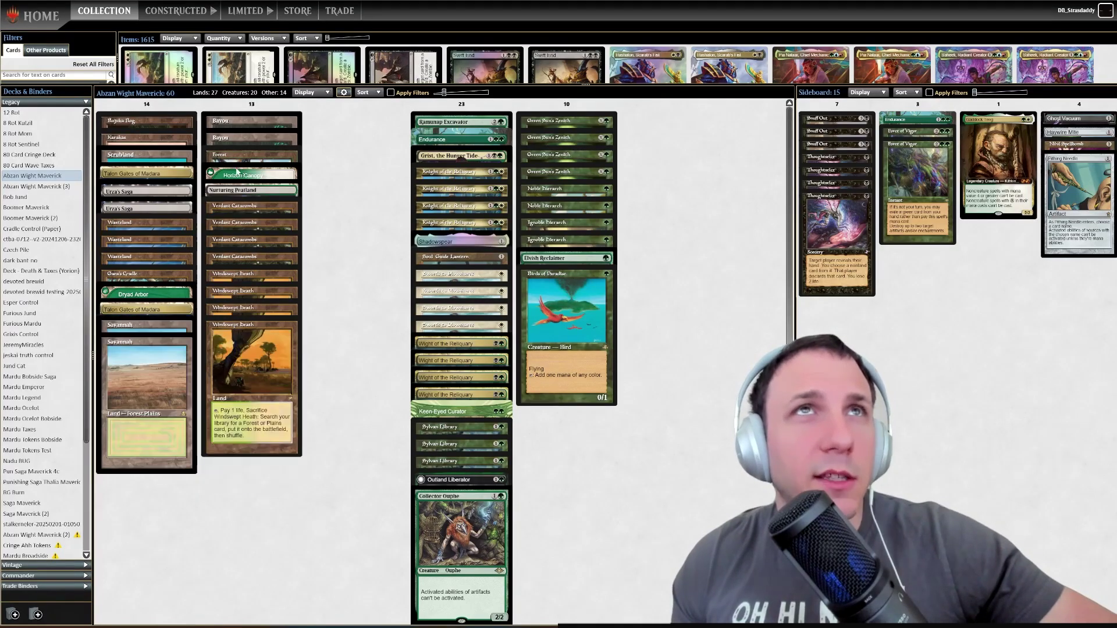
pyautogui.moveTo(239, 176); pyautogui.dragTo(142, 349)
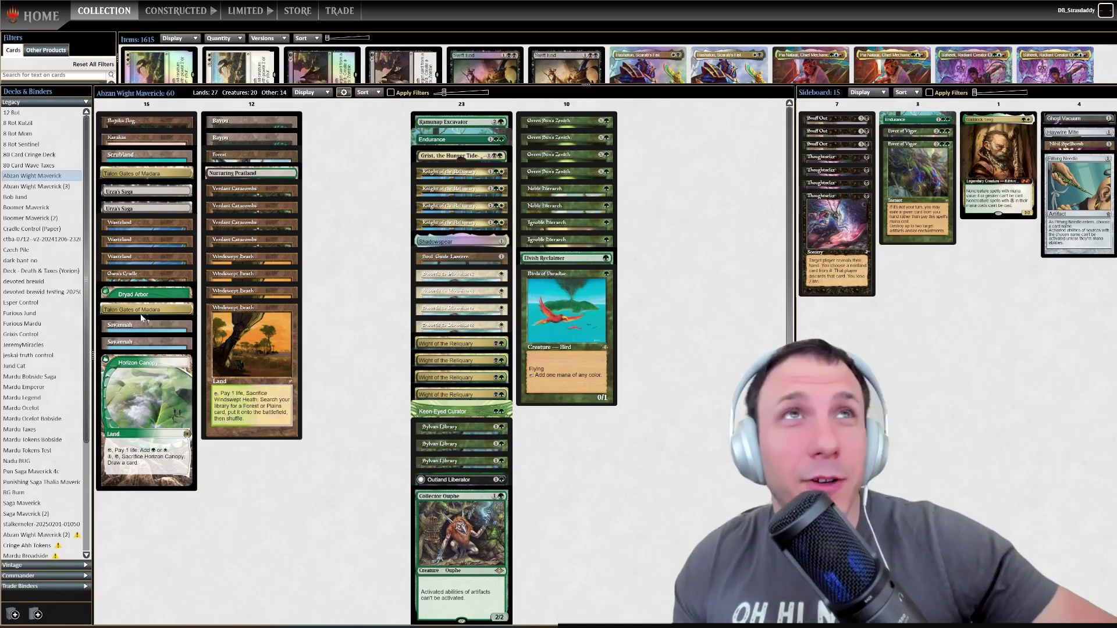
pyautogui.moveTo(146, 152); pyautogui.dragTo(260, 340)
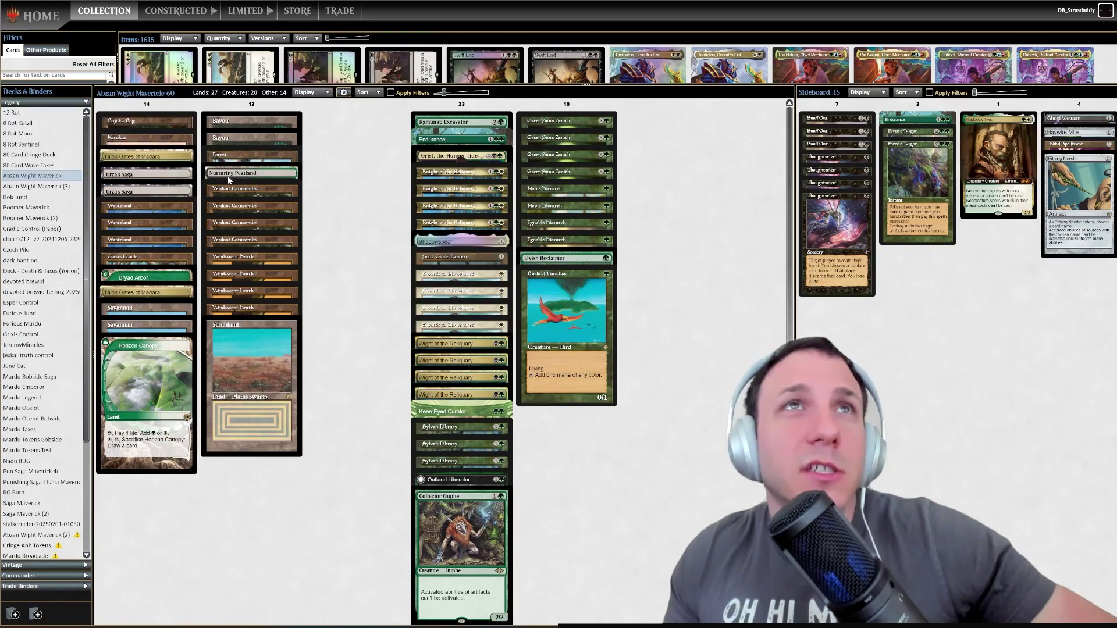
pyautogui.moveTo(235, 158); pyautogui.dragTo(150, 355)
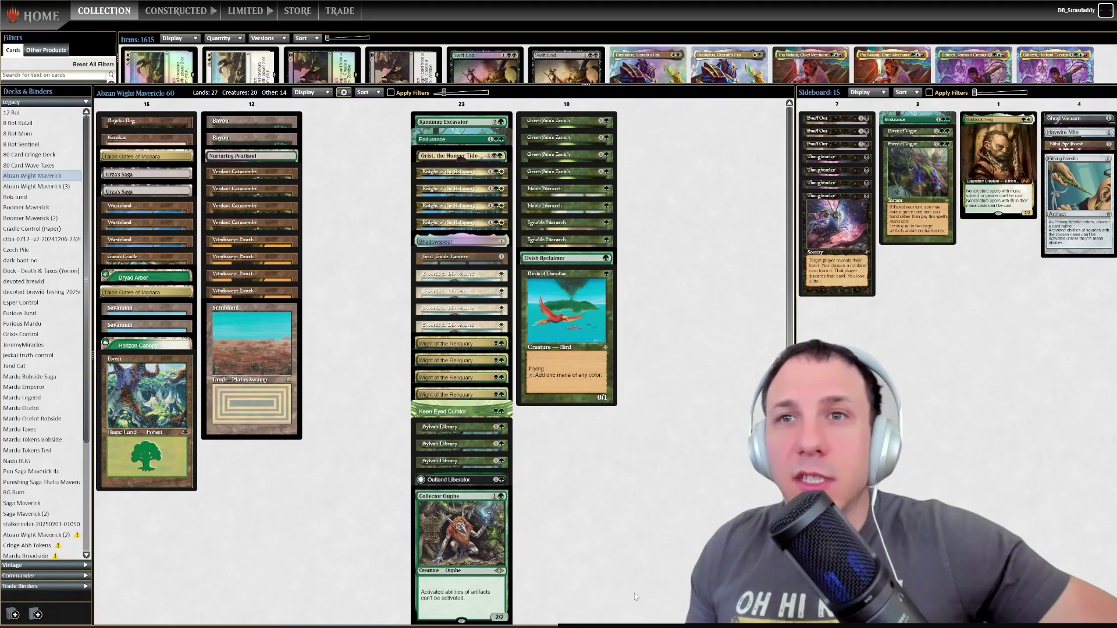
# - Switch back to the Excel probability table and filter it to 12 lands and 4 T1 spells
pyautogui.click(651, 621)
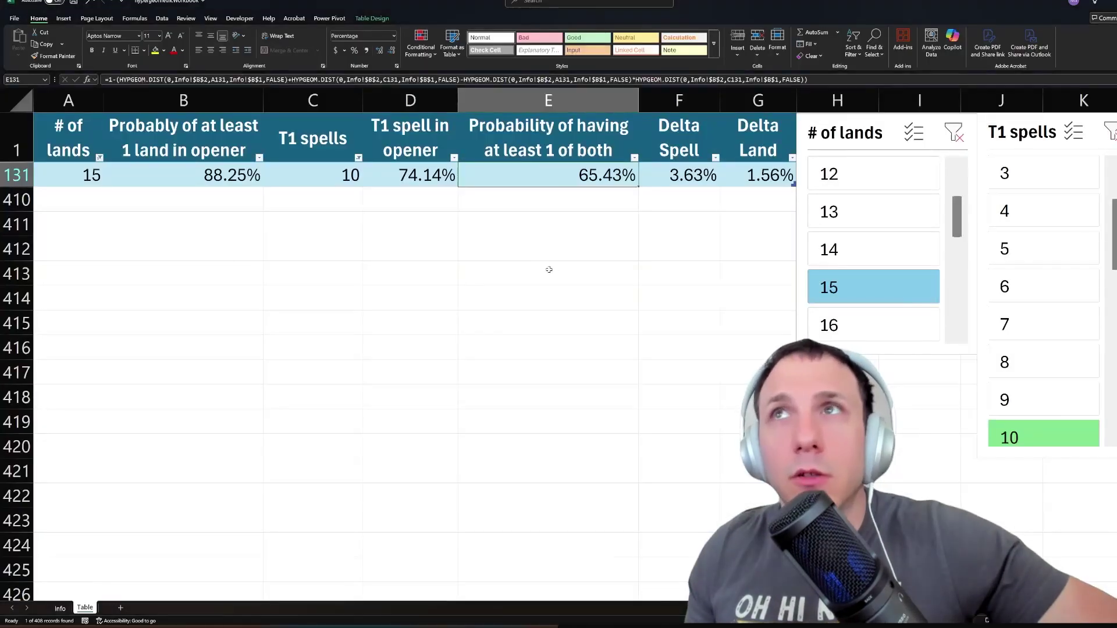
pyautogui.click(836, 184)
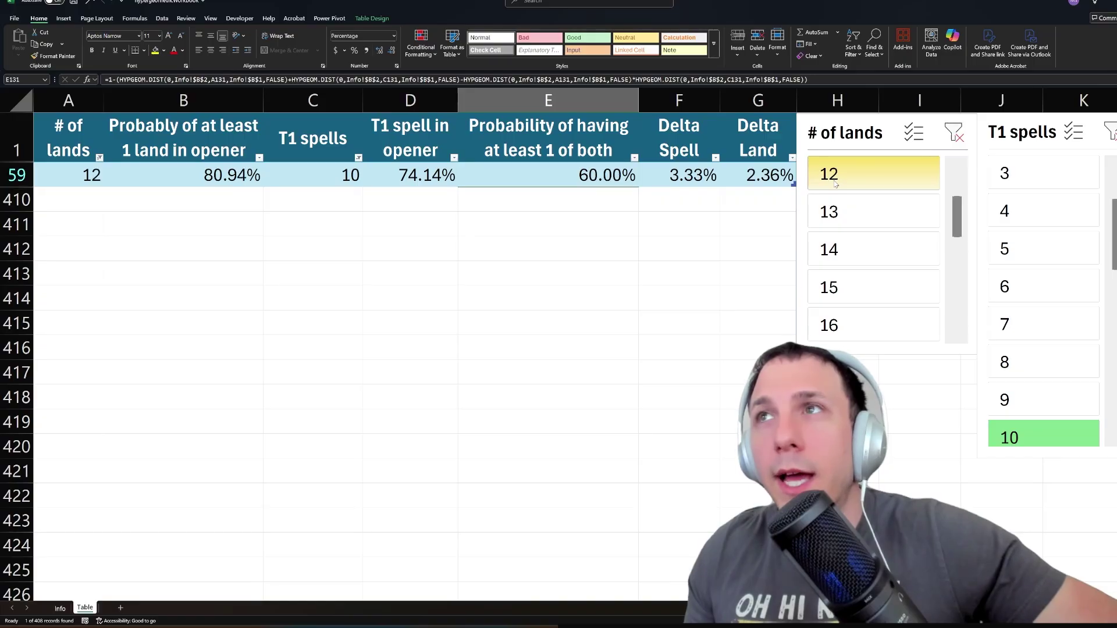
pyautogui.click(1013, 224)
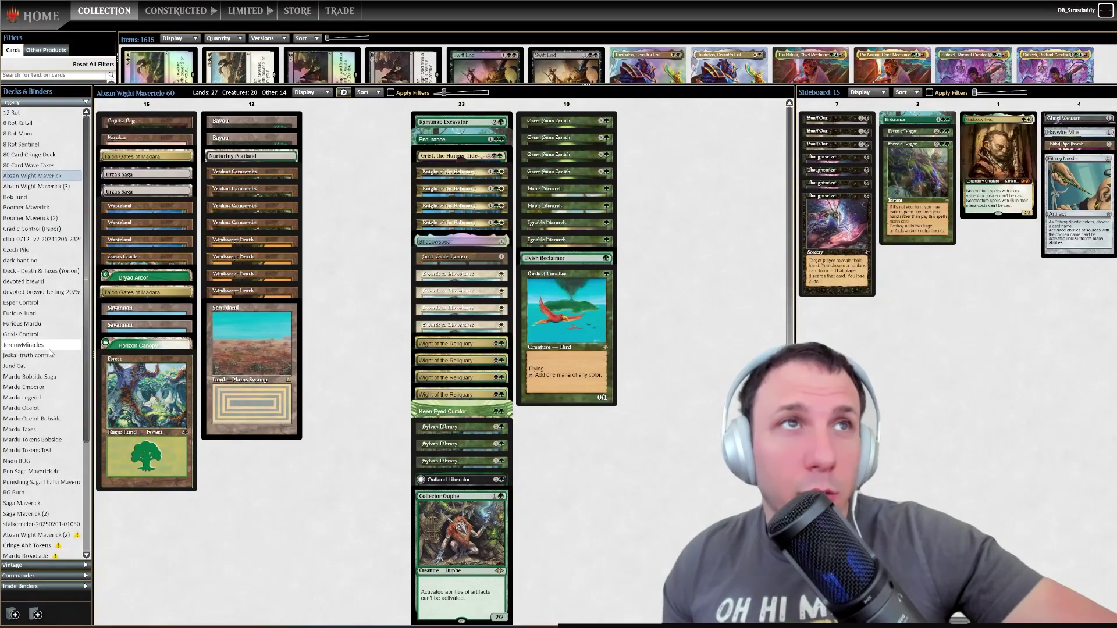
# - In the Magic Online collection, look through the Mardu Ocelot Bobside and Mardu Legend decks, and open Mardu Bobside Saga
pyautogui.click(45, 418)
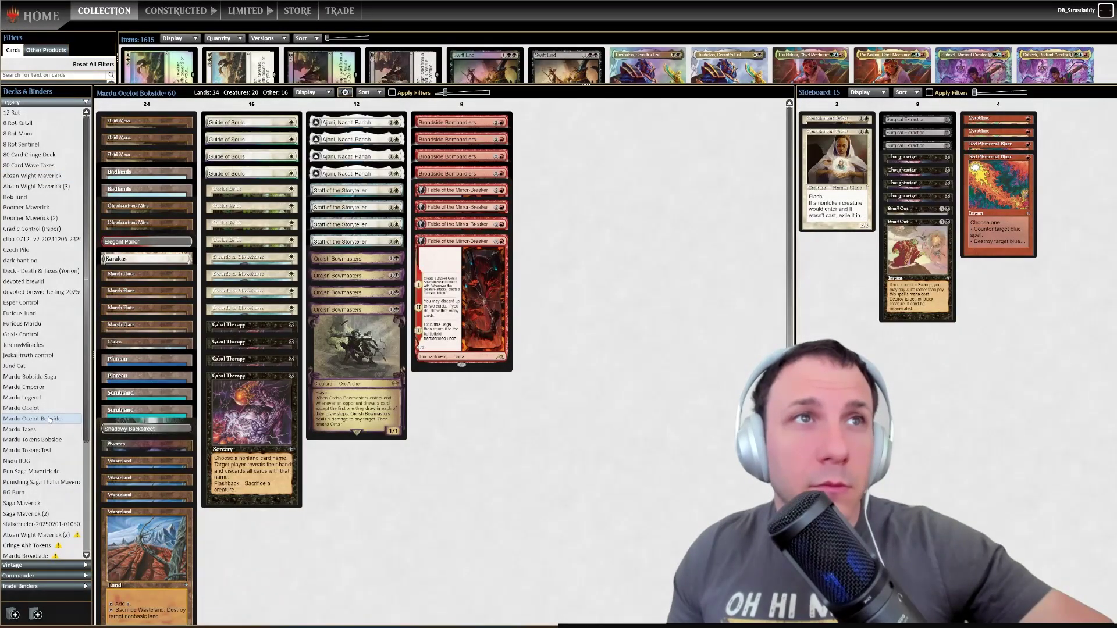
pyautogui.moveTo(283, 112); pyautogui.dragTo(256, 249)
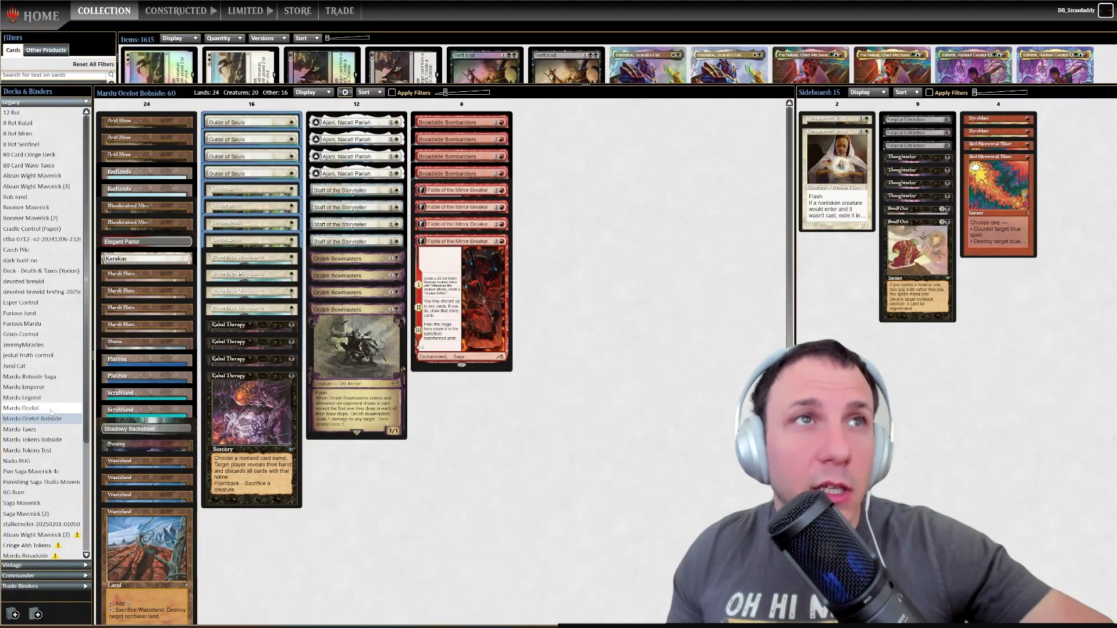
pyautogui.click(53, 398)
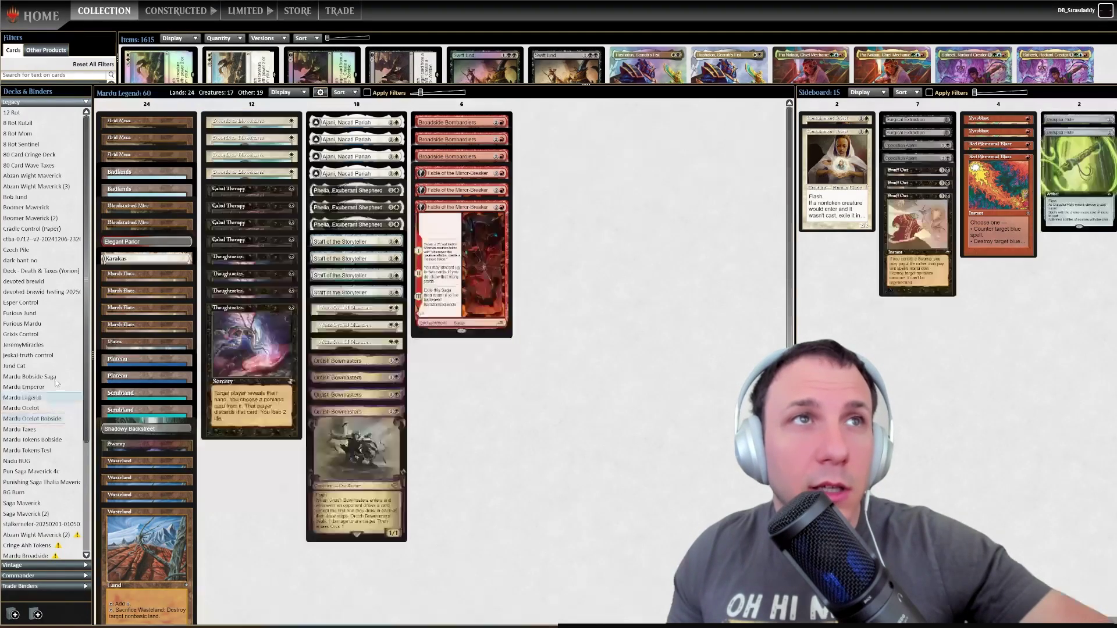
pyautogui.click(56, 377)
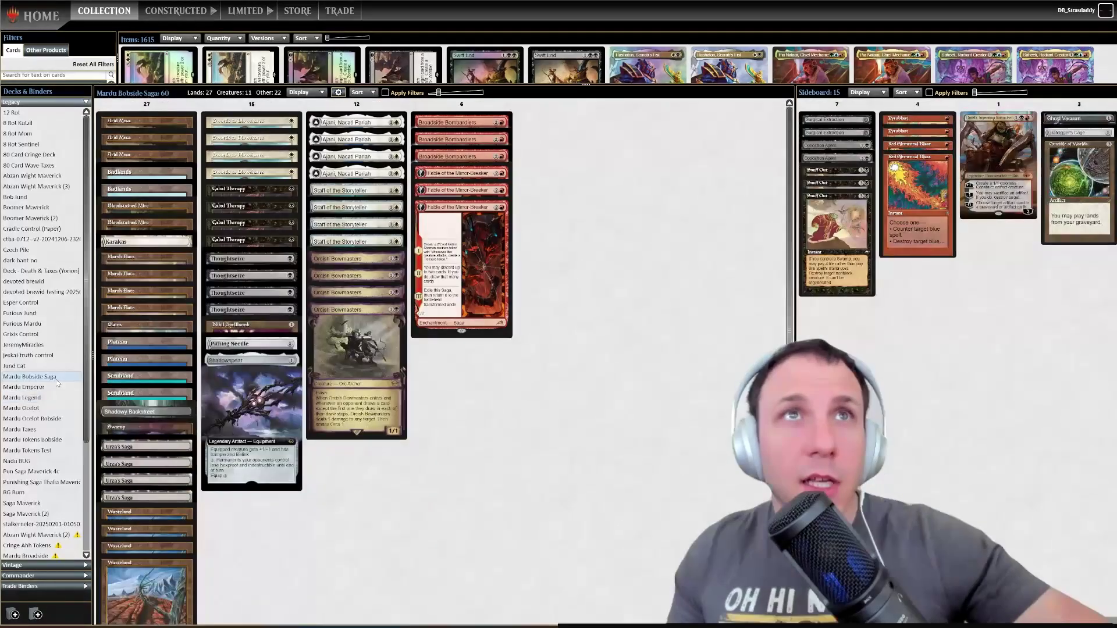
# - Gather the one-mana artifacts, Swords to Plowshares, Ajani, Staff of the Storyteller and Orcish Bowmasters into one pile, apart from Cabal Therapy and Thoughtseize
pyautogui.moveTo(261, 325); pyautogui.dragTo(573, 229)
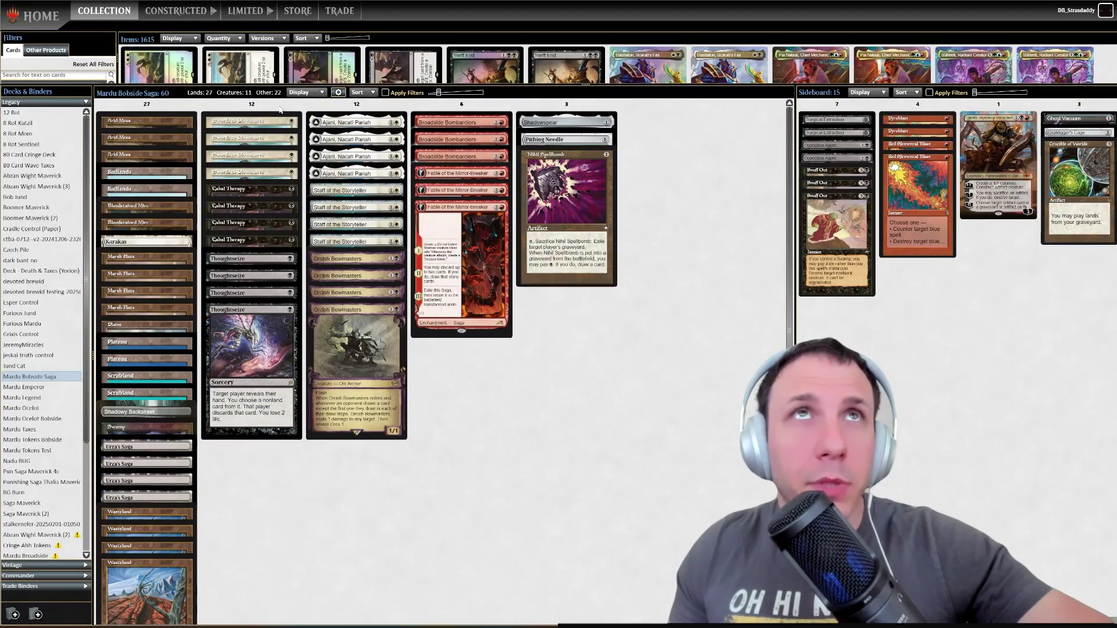
pyautogui.moveTo(274, 109); pyautogui.dragTo(582, 233)
pyautogui.moveTo(159, 107); pyautogui.dragTo(146, 193)
pyautogui.moveTo(365, 129); pyautogui.dragTo(576, 279)
# - Build a separate land pile from the Badlands, Arid Mesas, Bloodstained Mires, Marsh Flats, Scrublands and Swamp
pyautogui.moveTo(158, 108); pyautogui.dragTo(332, 170)
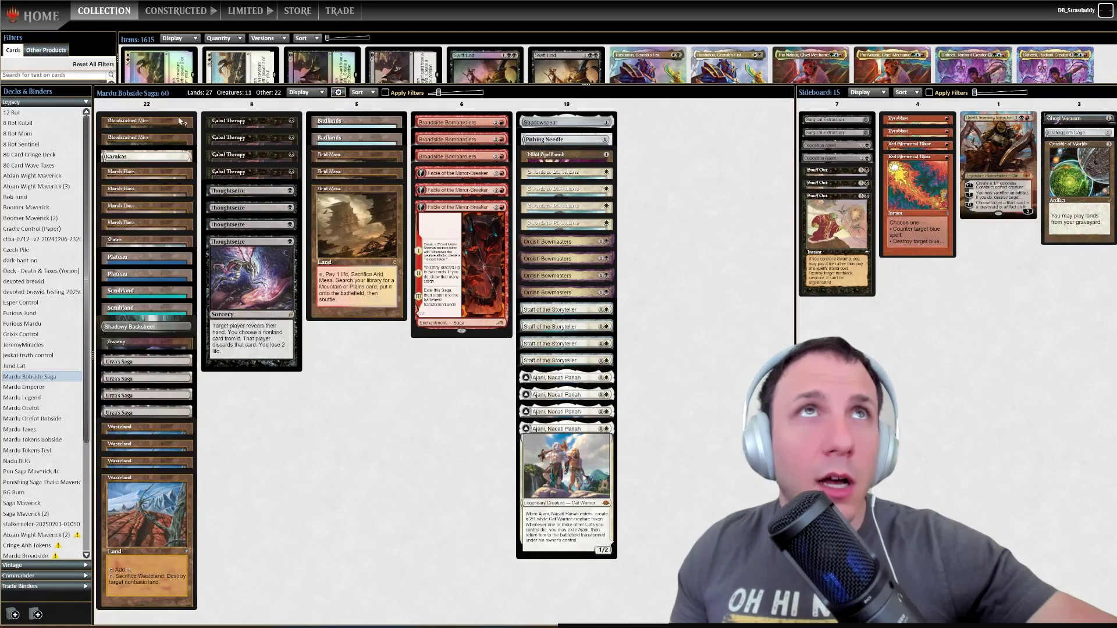
pyautogui.moveTo(179, 108); pyautogui.dragTo(373, 228)
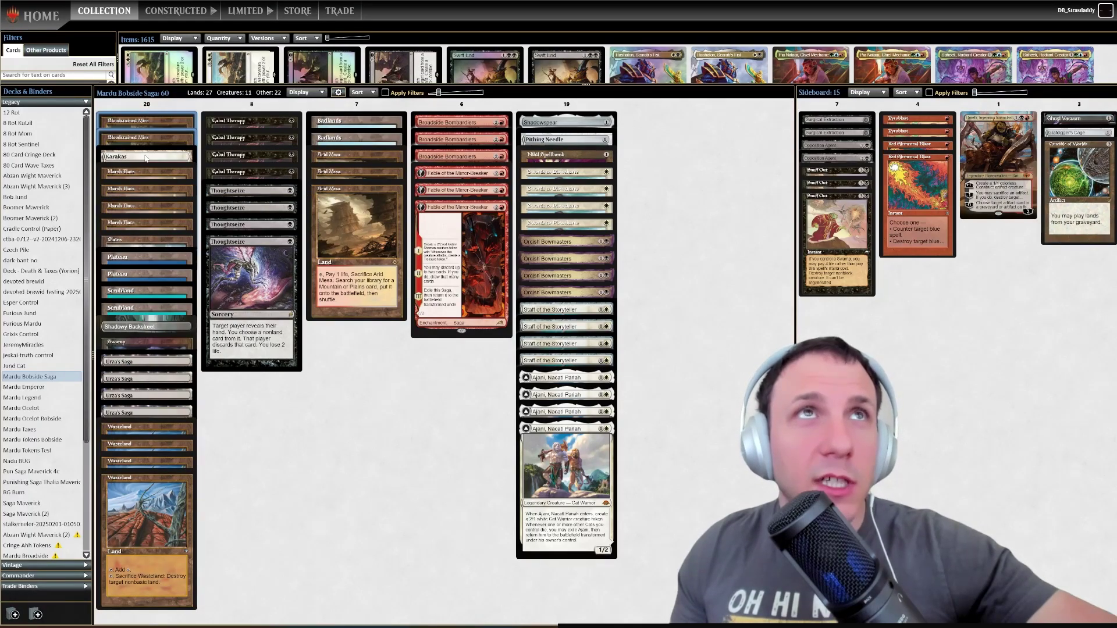
pyautogui.moveTo(156, 146); pyautogui.dragTo(347, 254)
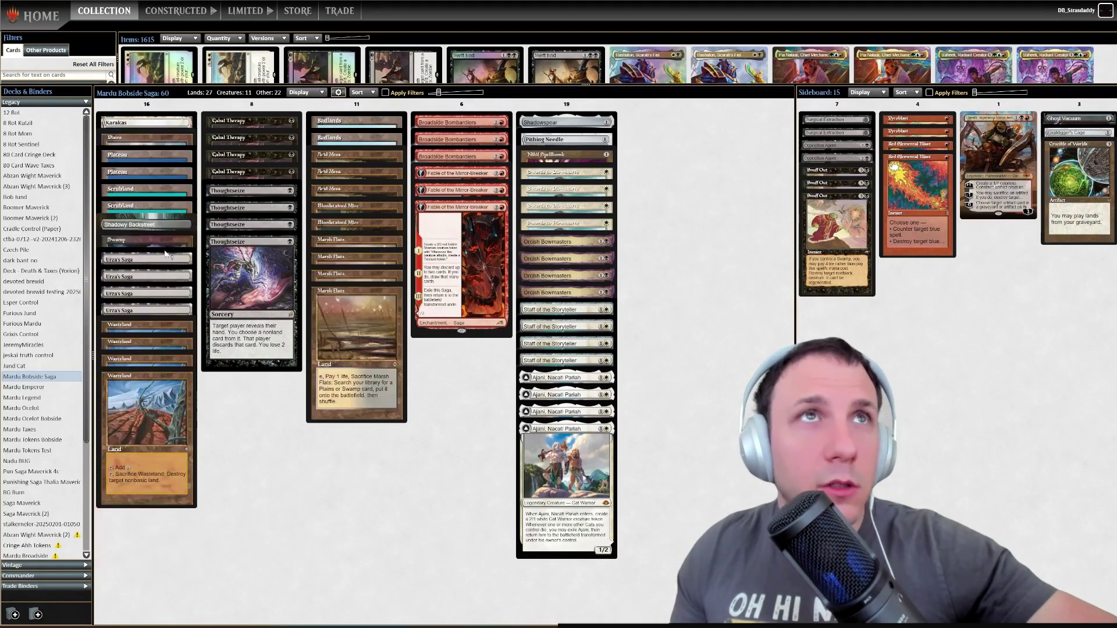
pyautogui.moveTo(162, 197); pyautogui.dragTo(352, 372)
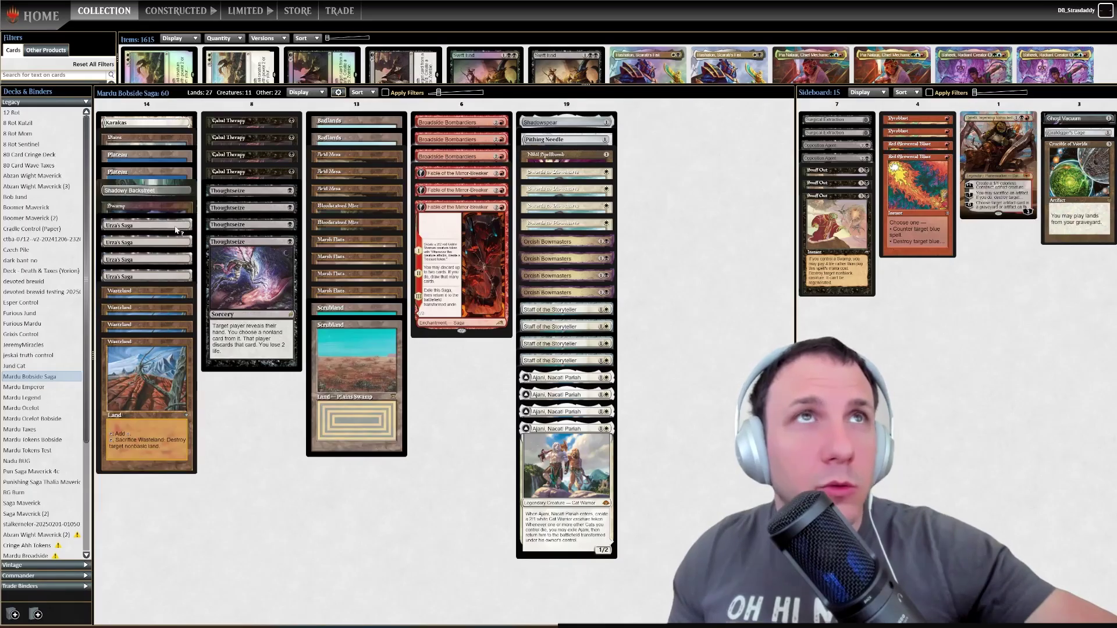
pyautogui.moveTo(172, 215); pyautogui.dragTo(359, 345)
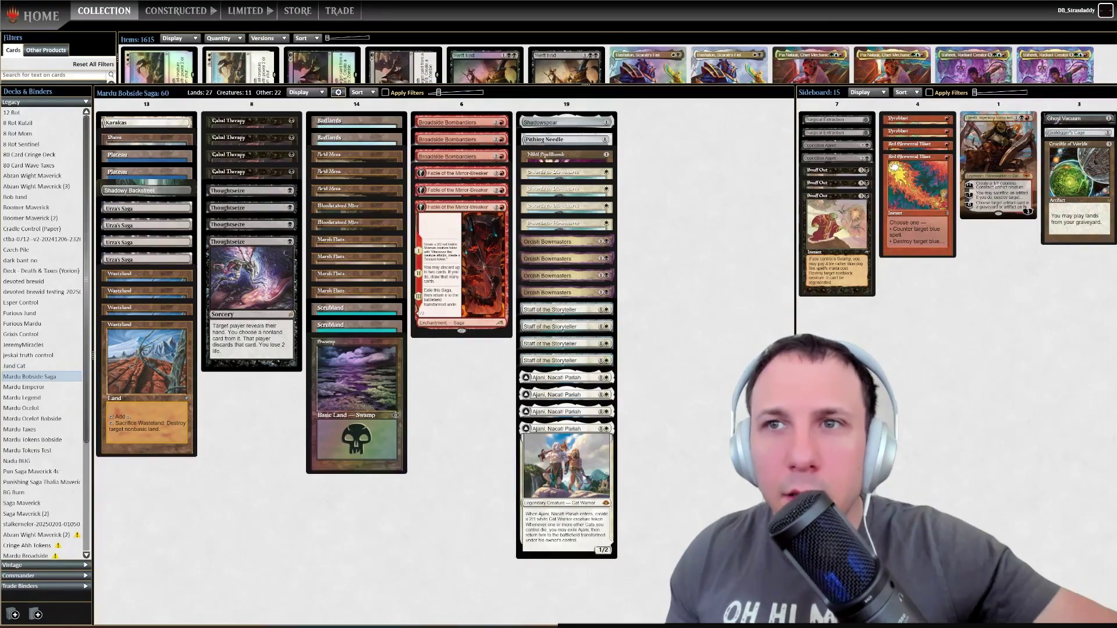
# - Switch back to the Excel probability table and filter it to 14 lands and 8 T1 spells
pyautogui.hotkey('alt', 'Tab')
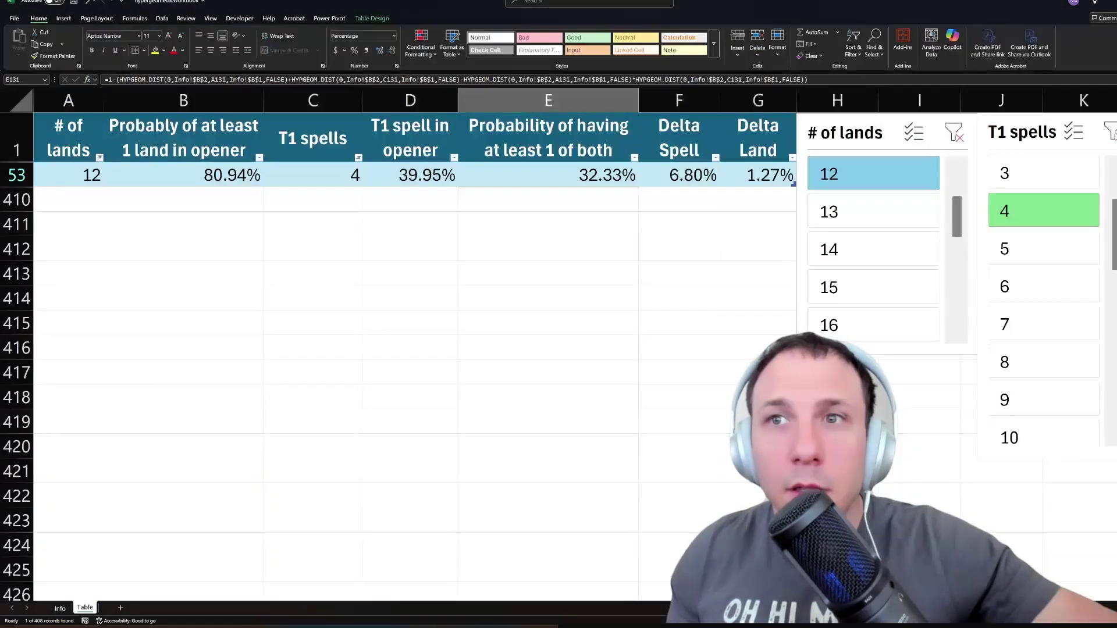
pyautogui.click(838, 251)
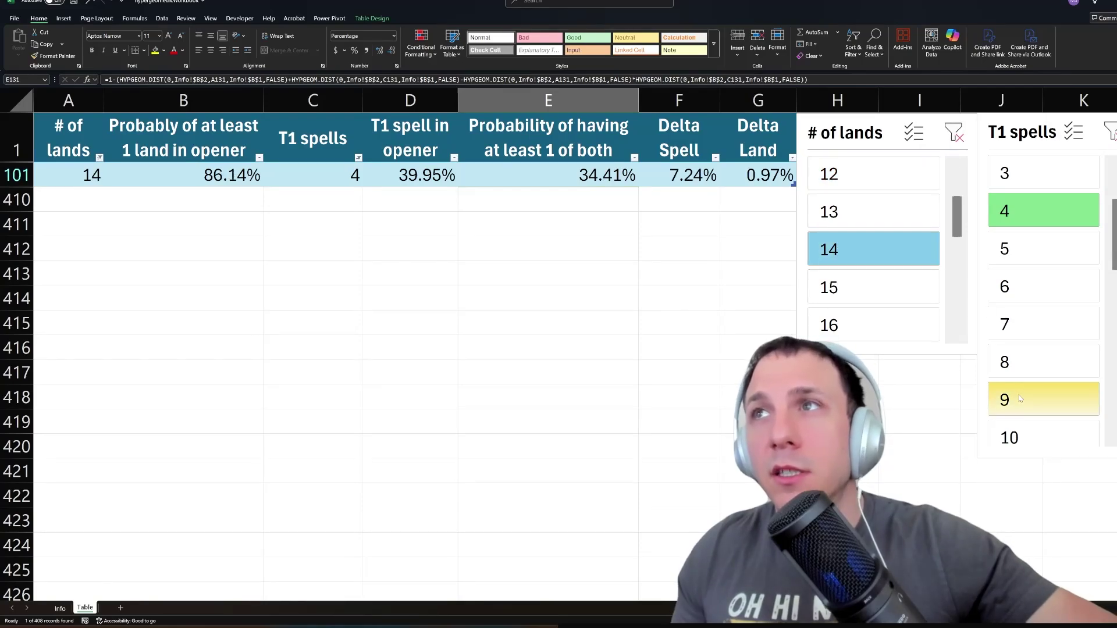
pyautogui.click(1021, 368)
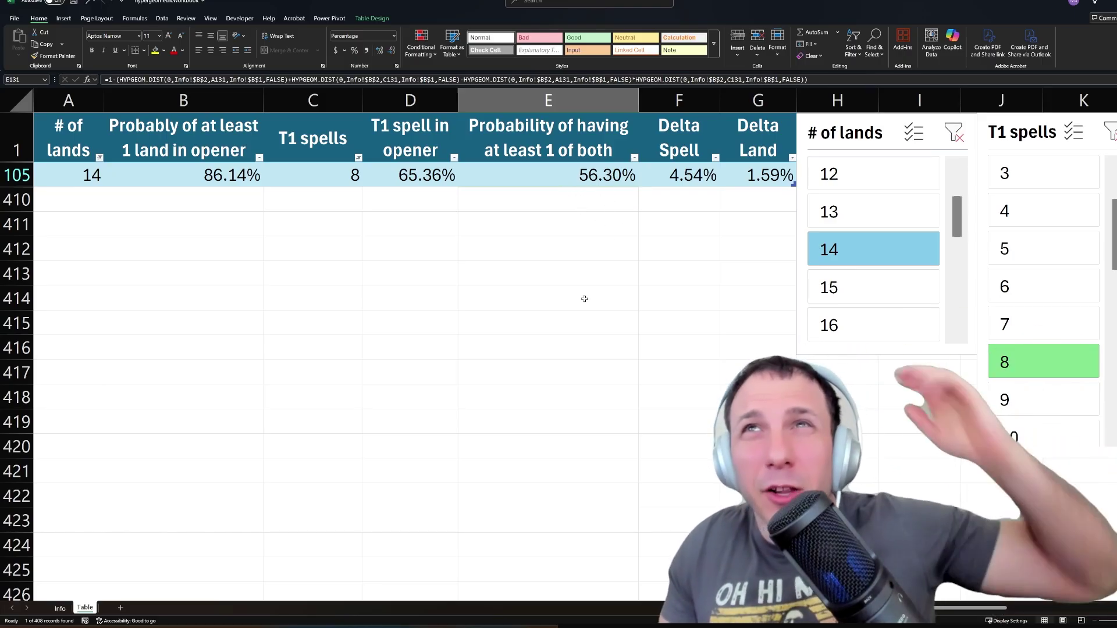
# - Compare the combined probability and Delta Land for 15 lands against 14 lands, keeping 8 T1 spells
pyautogui.click(833, 291)
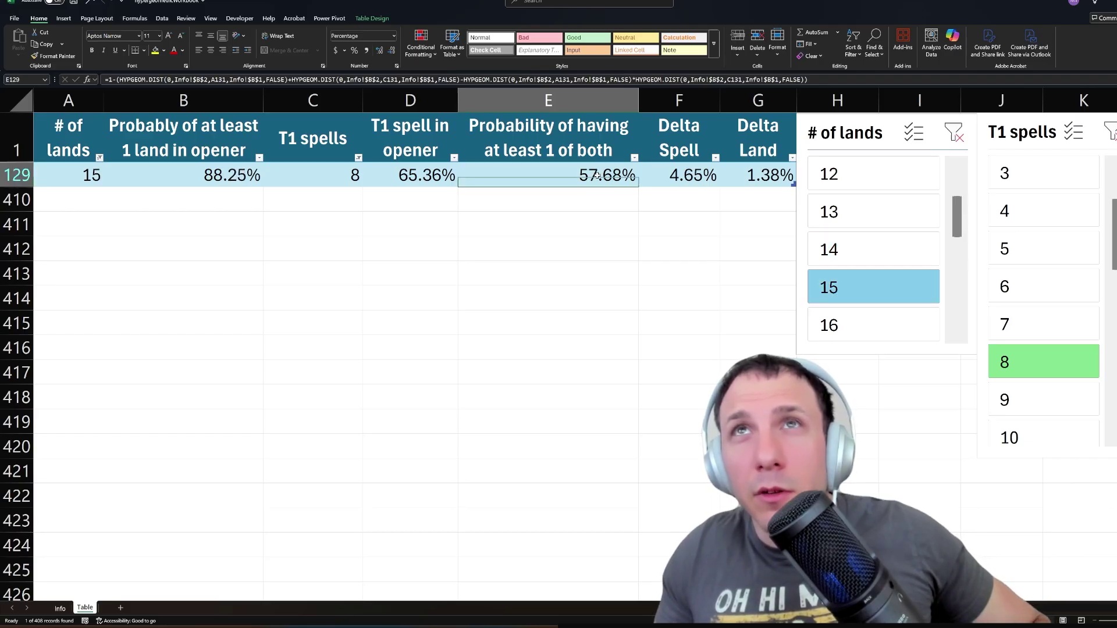
pyautogui.click(840, 264)
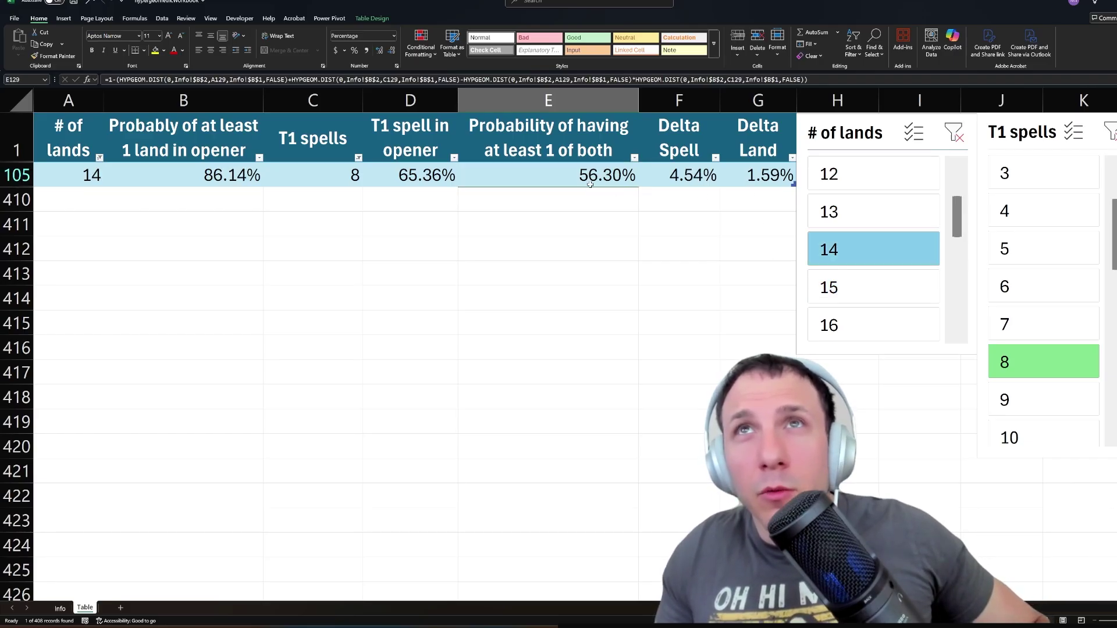
pyautogui.click(834, 287)
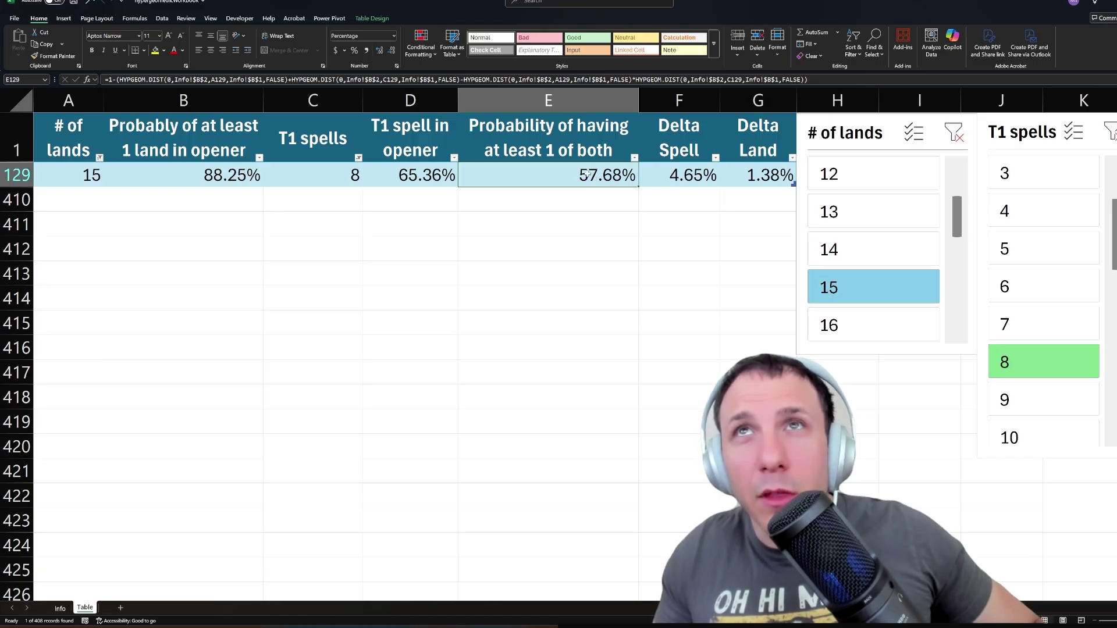
pyautogui.click(756, 177)
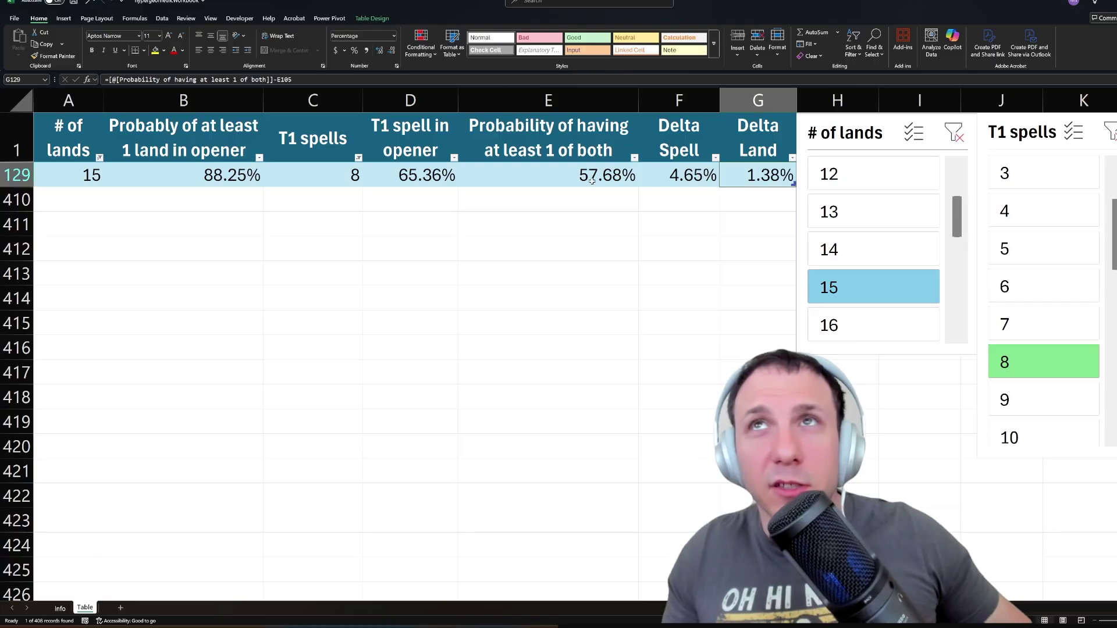
pyautogui.click(854, 252)
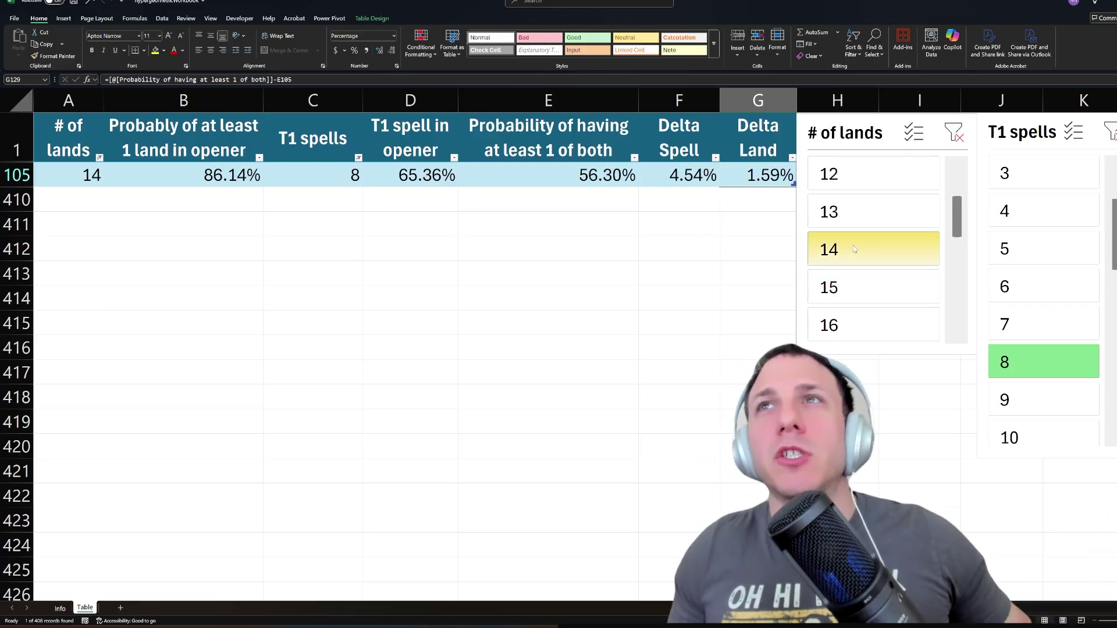
# - Compare adding a ninth T1 spell with adding a fifteenth land, examine Delta Spell, and return to 14 lands and 8 T1 spells
pyautogui.click(1022, 409)
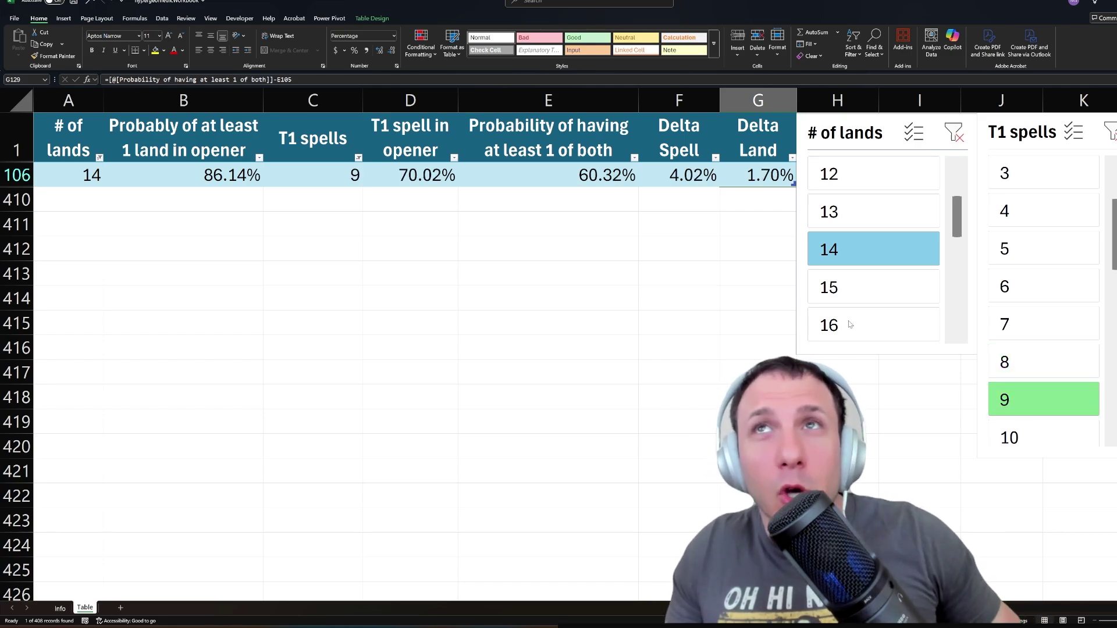
pyautogui.click(1021, 362)
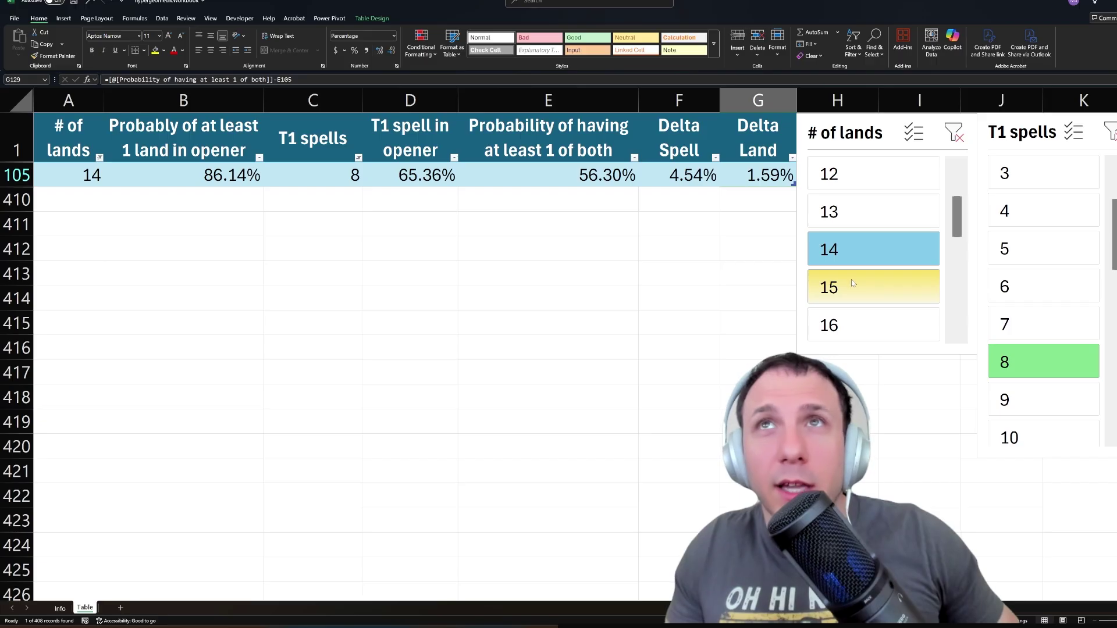
pyautogui.click(812, 275)
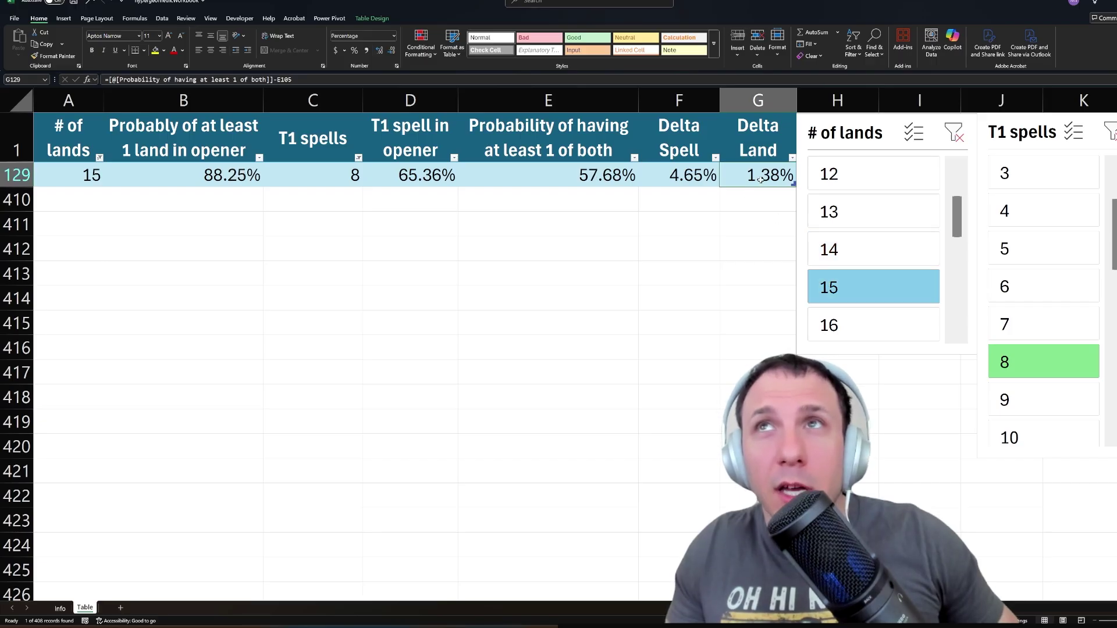
pyautogui.click(848, 250)
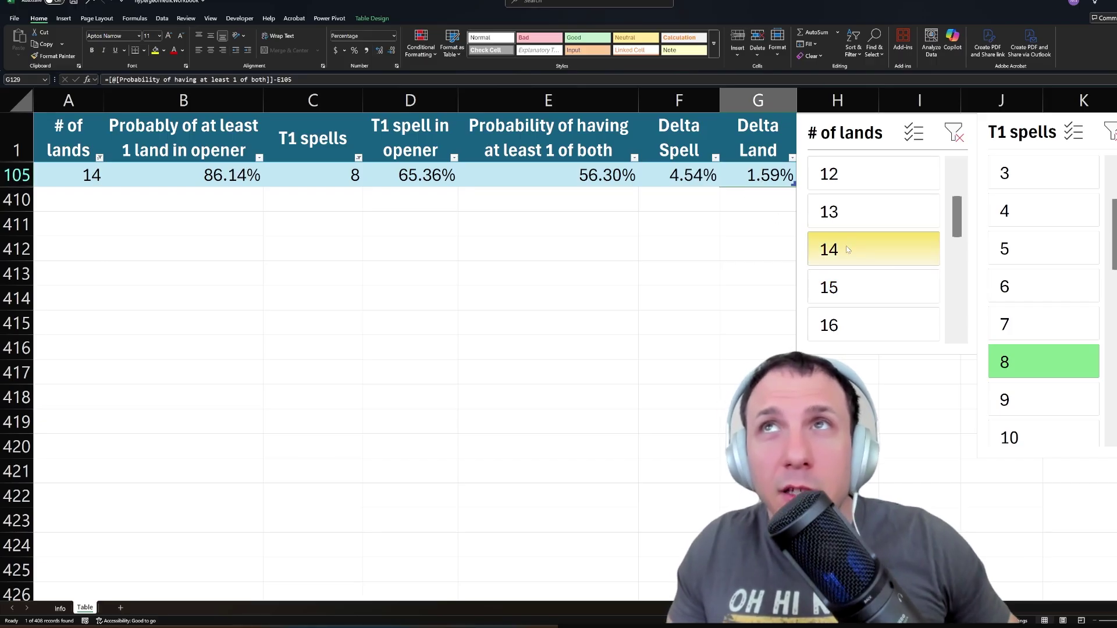
pyautogui.click(1015, 404)
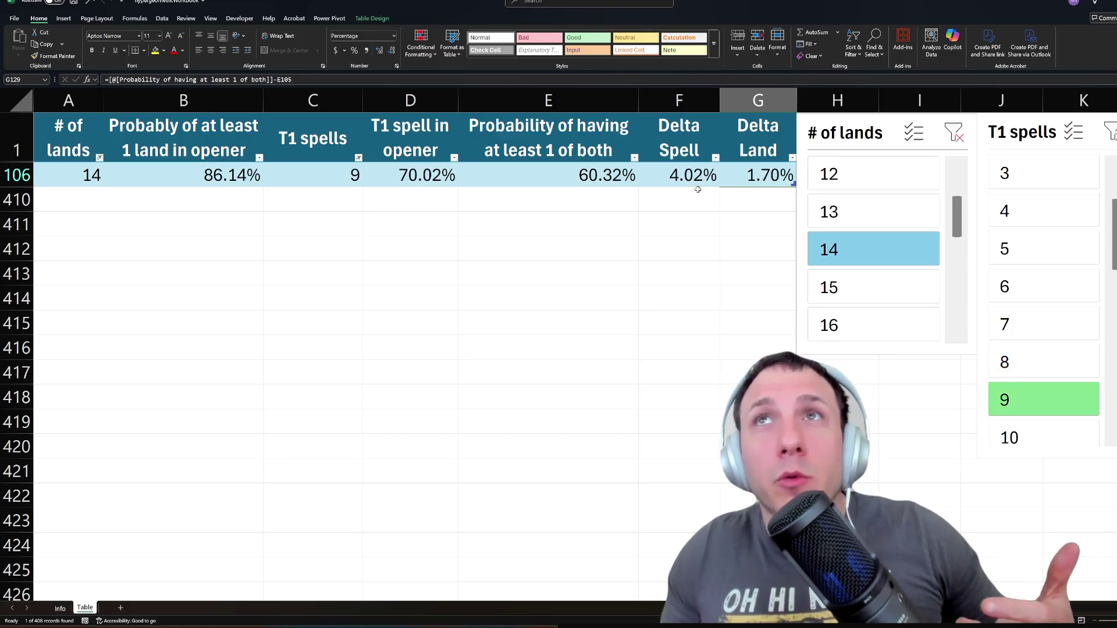
pyautogui.click(681, 173)
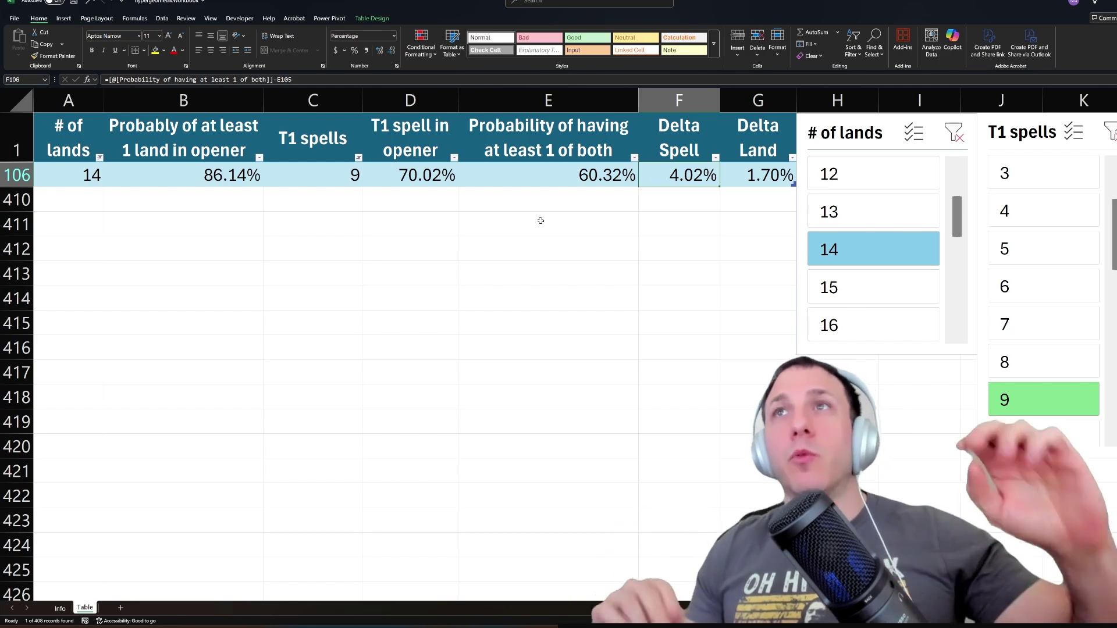
pyautogui.click(1002, 372)
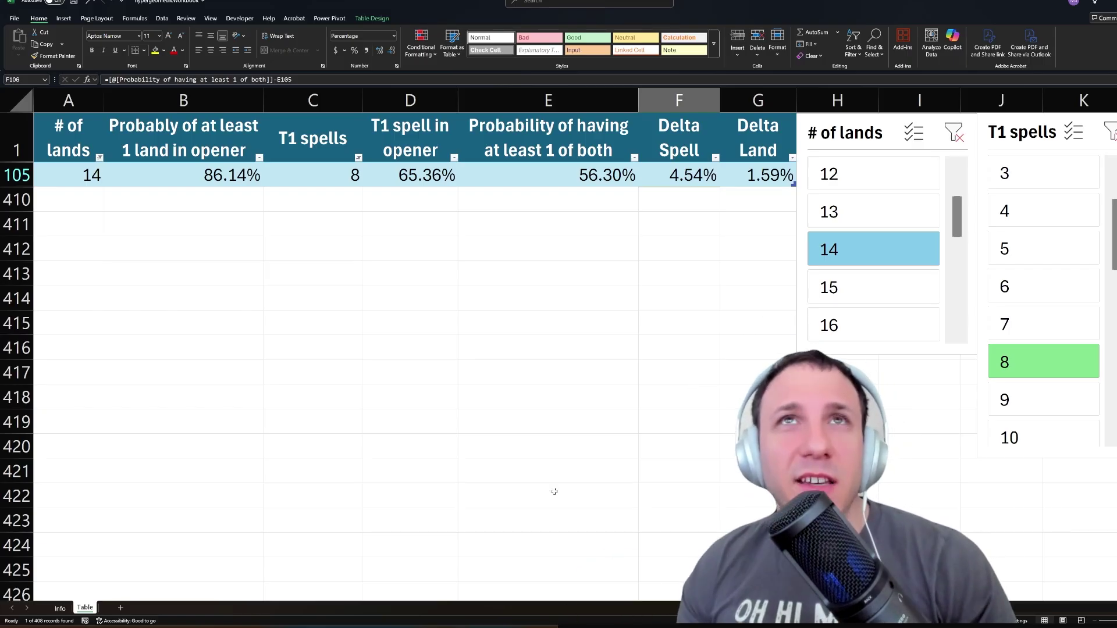
# - Set the hand size to 8 on the Info sheet and check the probability of having at least 1 of both
pyautogui.click(58, 609)
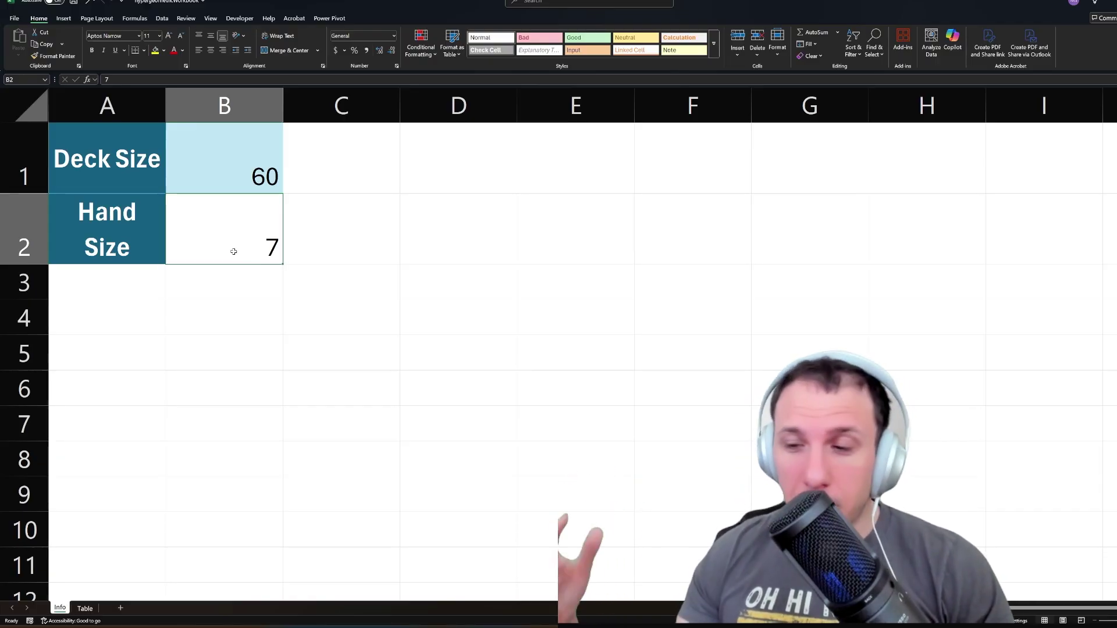
pyautogui.write('8')
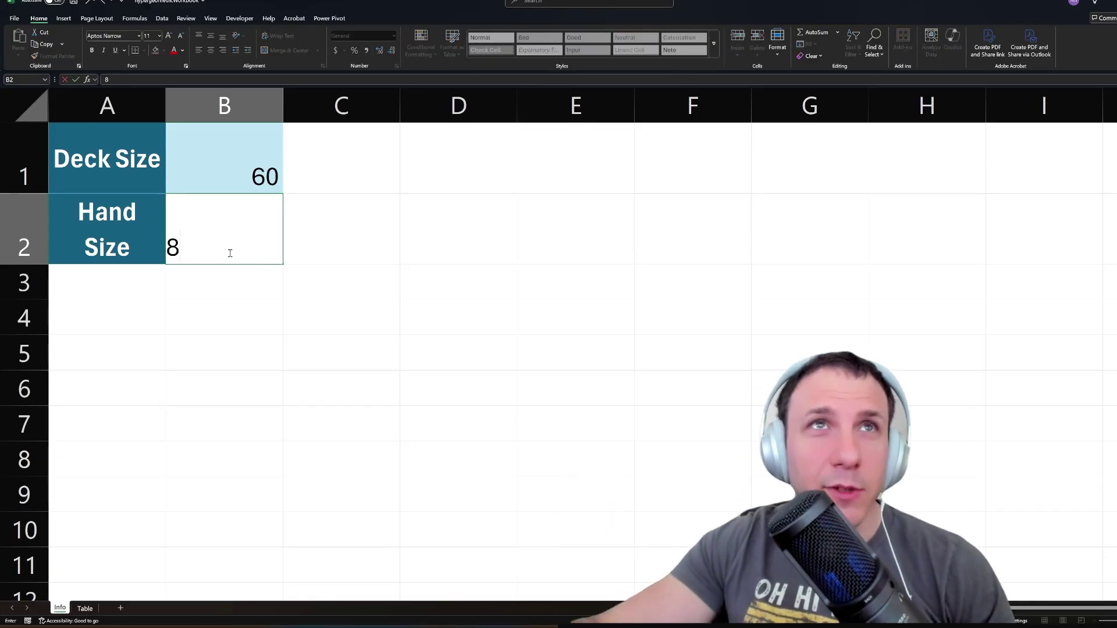
pyautogui.click(242, 315)
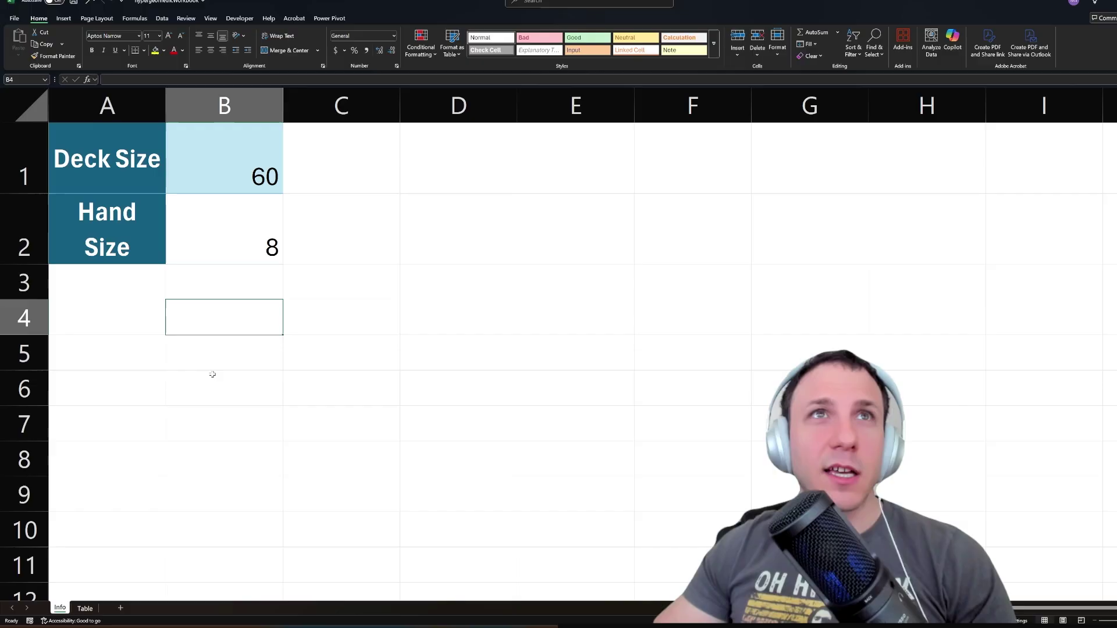
pyautogui.click(86, 609)
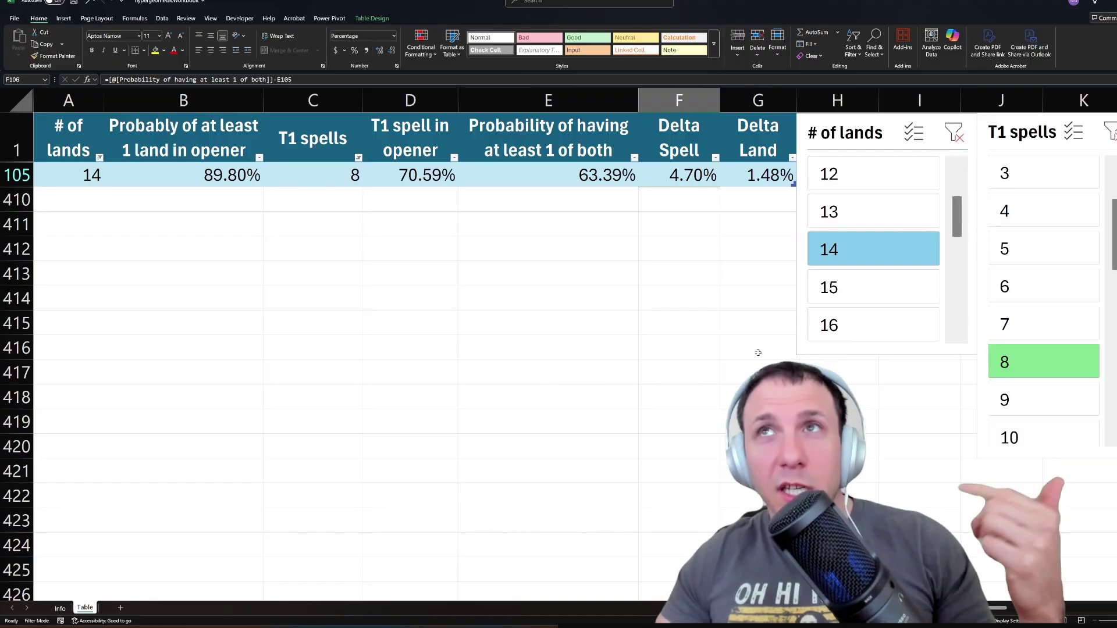
pyautogui.click(570, 178)
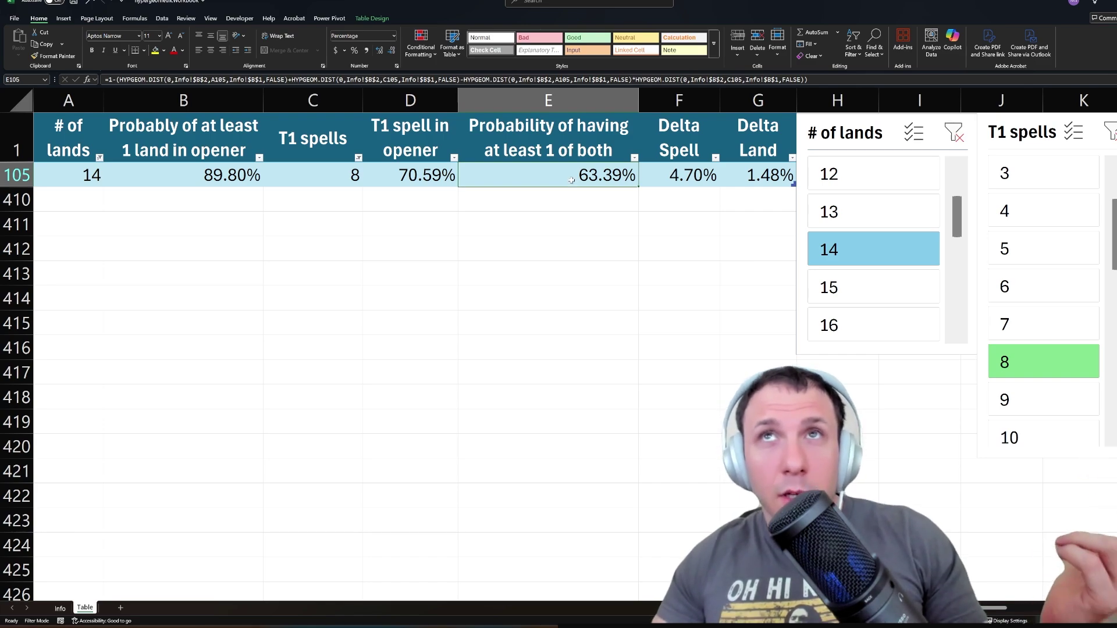
# - Set the hand size back to 7 on the Info sheet and return to the probability table
pyautogui.click(63, 609)
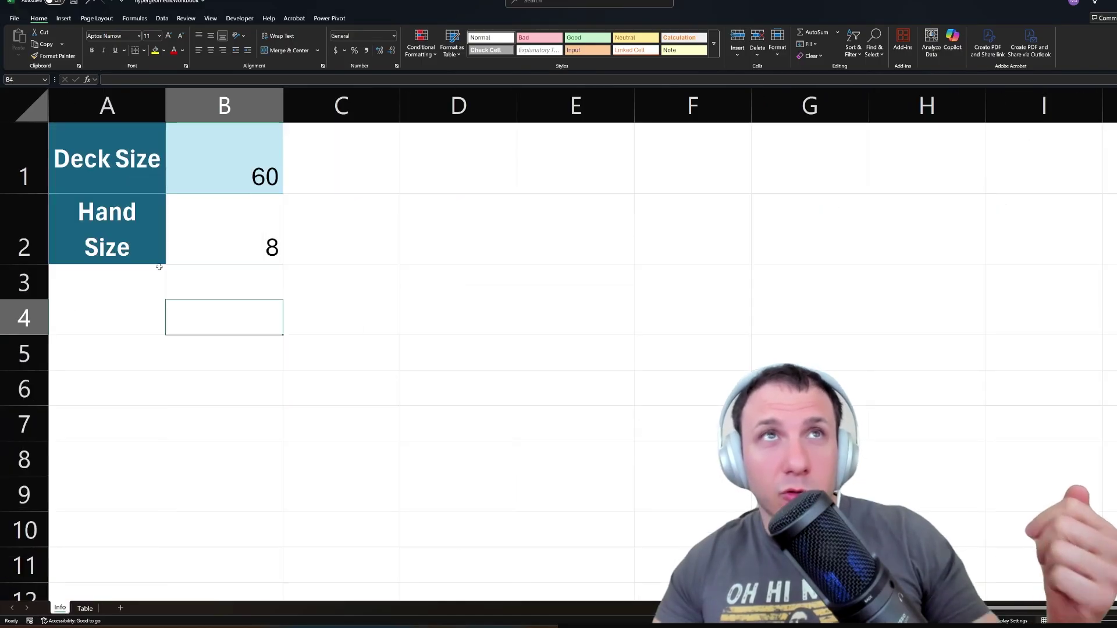
pyautogui.click(217, 252)
pyautogui.write('7')
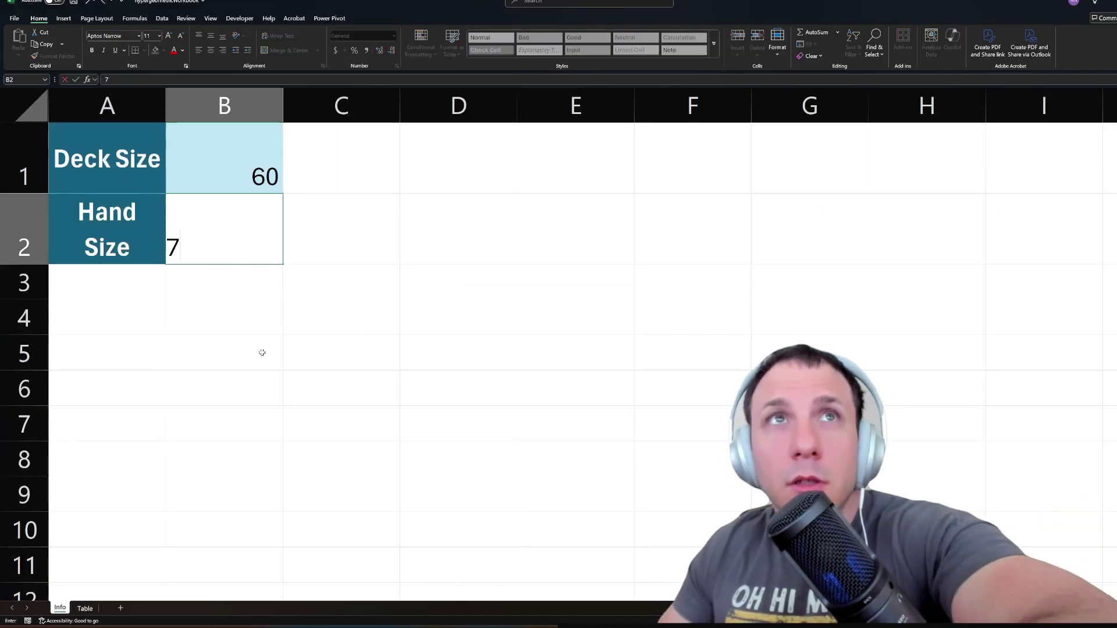
pyautogui.click(254, 356)
pyautogui.click(83, 609)
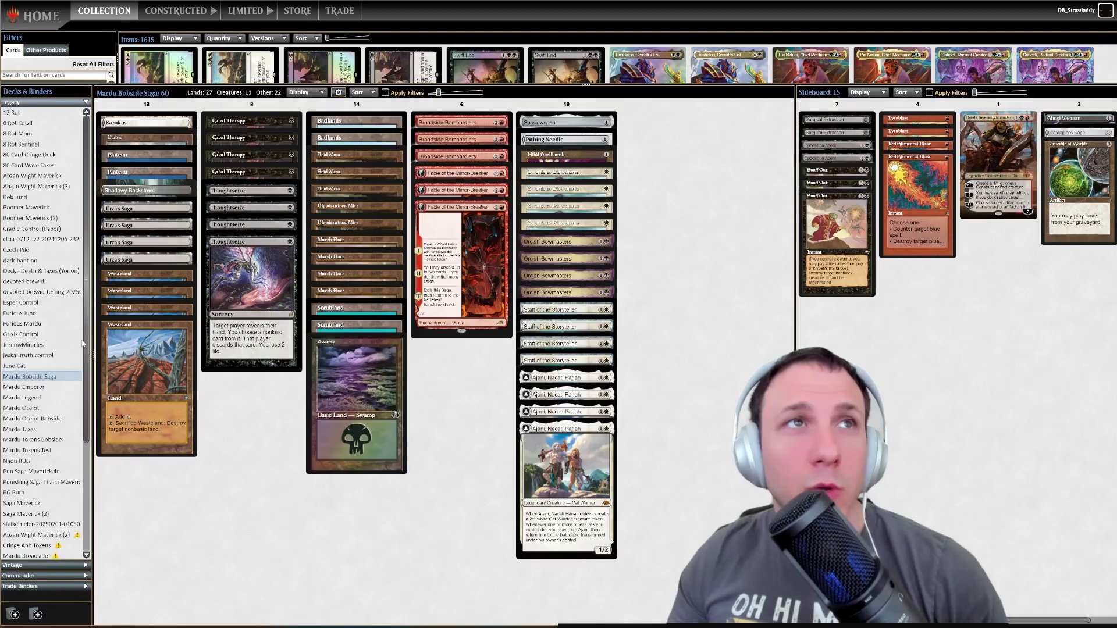
# - In the Magic Online collection, open the Miracles deck and move the Swords to Plowshares from the one-mana pile to the Wrath of the Skies pile
pyautogui.click(39, 346)
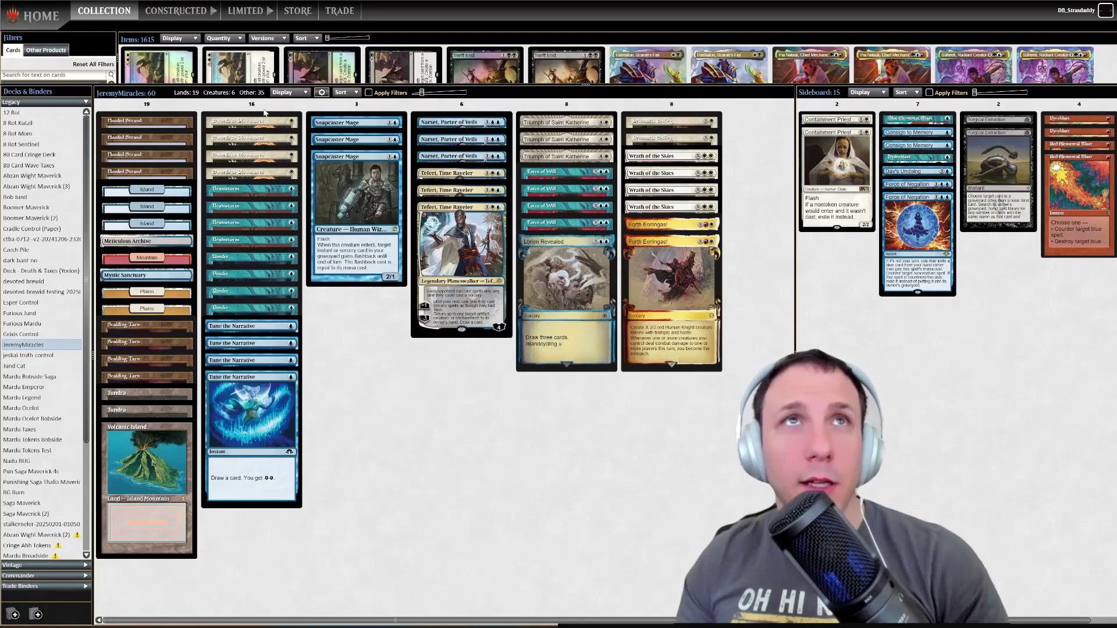
pyautogui.click(259, 139)
pyautogui.moveTo(256, 173); pyautogui.dragTo(669, 303)
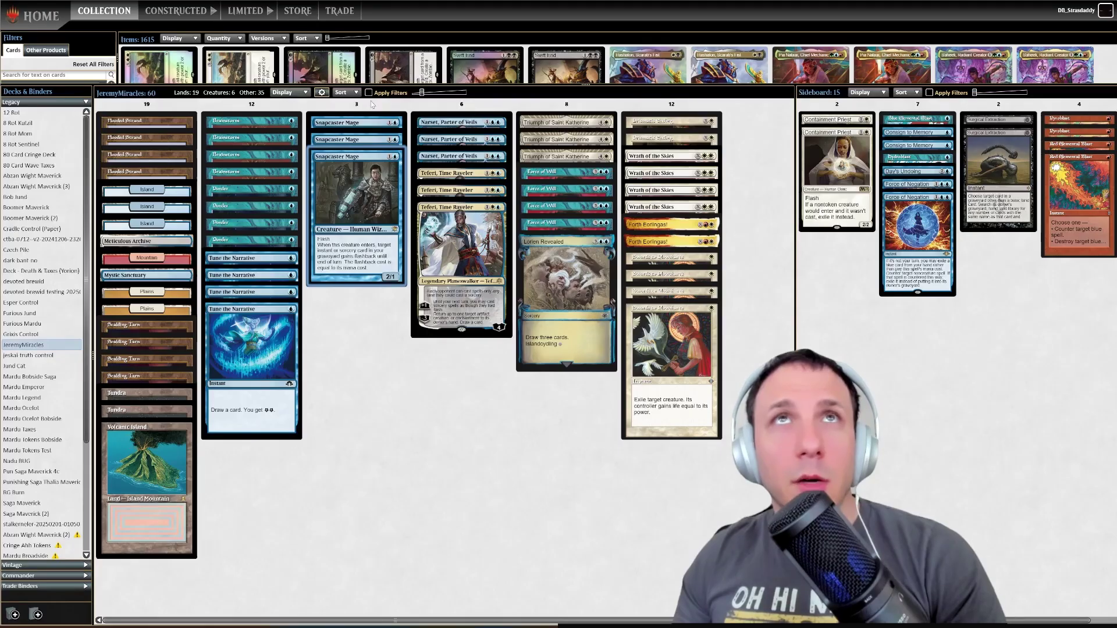
# - Sort the Miracles deck by color and move the three Teferi, Time Raveler cards into the blue pile
pyautogui.click(345, 93)
pyautogui.click(357, 119)
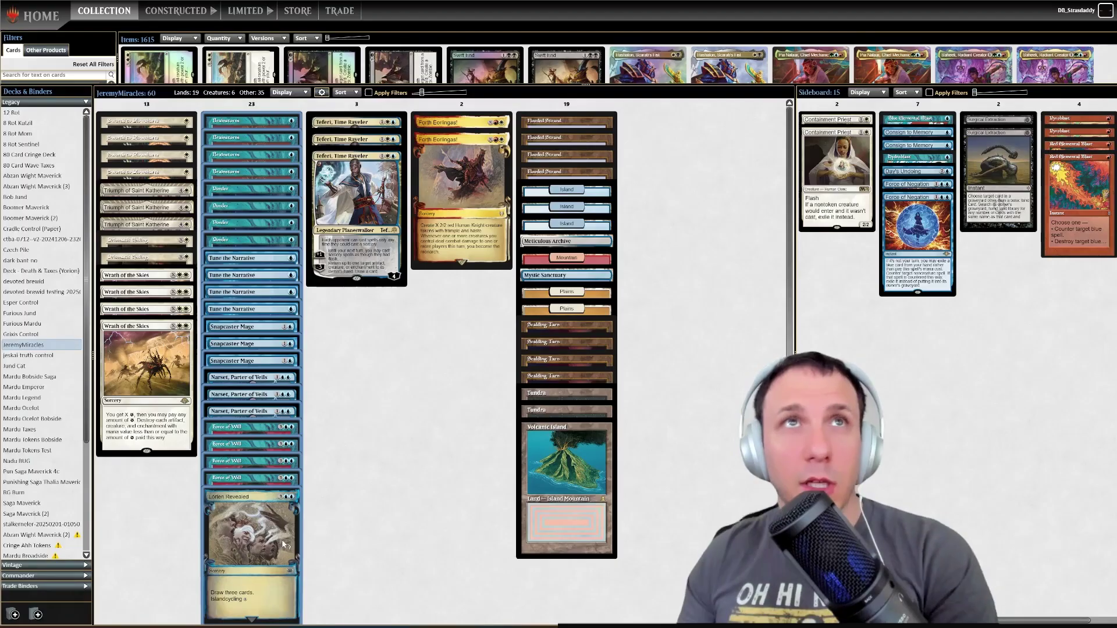
pyautogui.moveTo(356, 174); pyautogui.dragTo(267, 521)
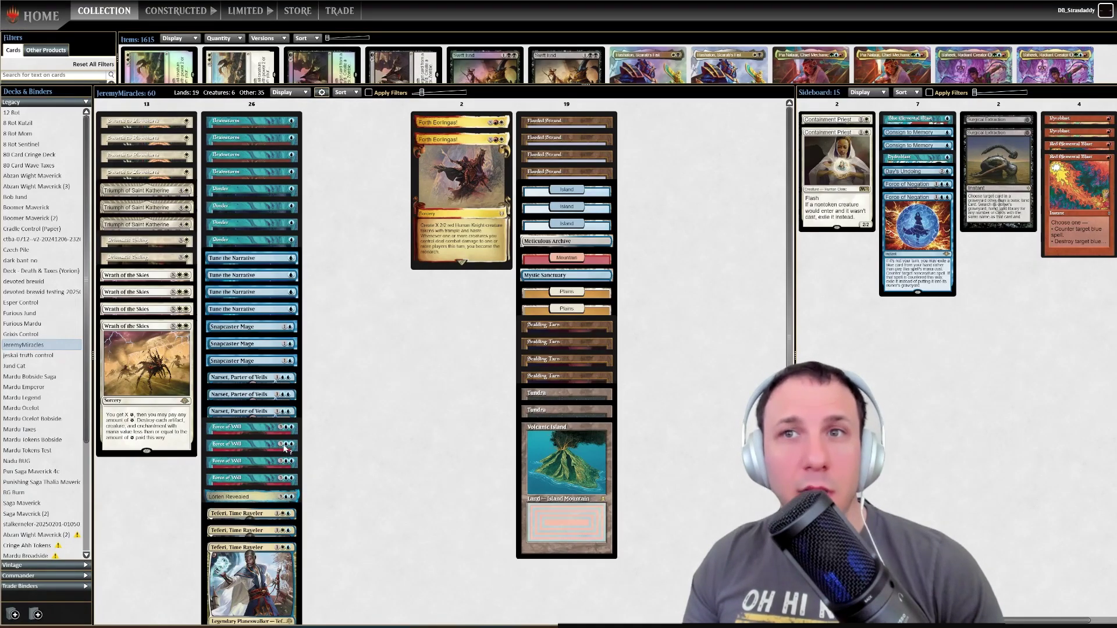
# - Look up the higher land counts in the Excel table's filter, and in the Miracles deck take one Force of Will out of the blue pile
pyautogui.hotkey('alt', 'Tab')
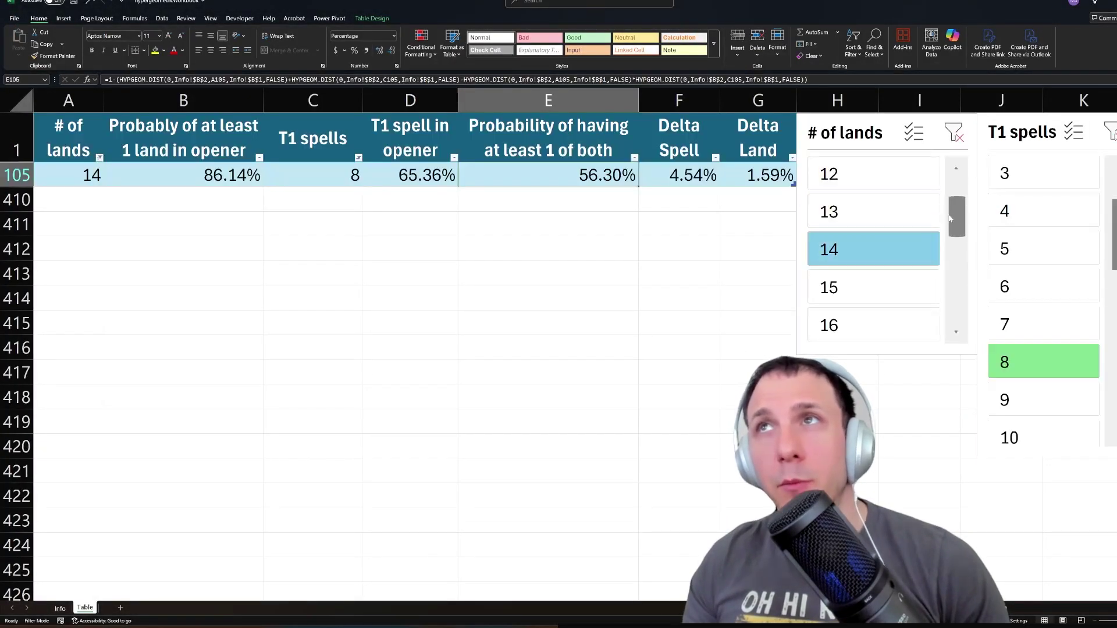
pyautogui.moveTo(957, 224)
pyautogui.mouseDown()
pyautogui.moveTo(958, 320)
pyautogui.moveTo(957, 221)
pyautogui.mouseUp()
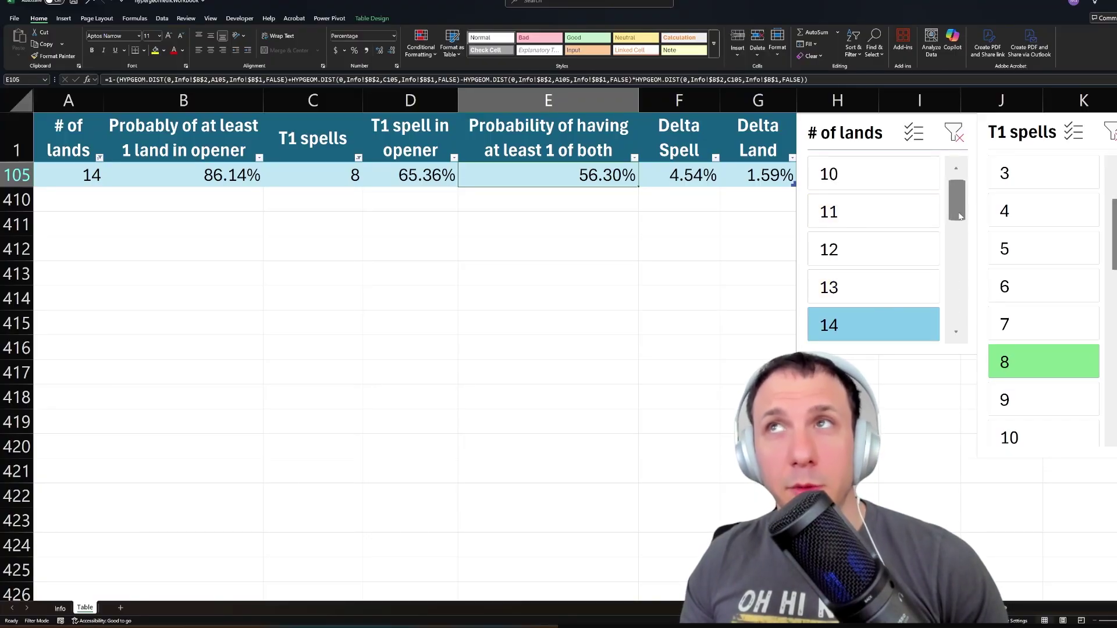
pyautogui.moveTo(957, 216); pyautogui.dragTo(958, 317)
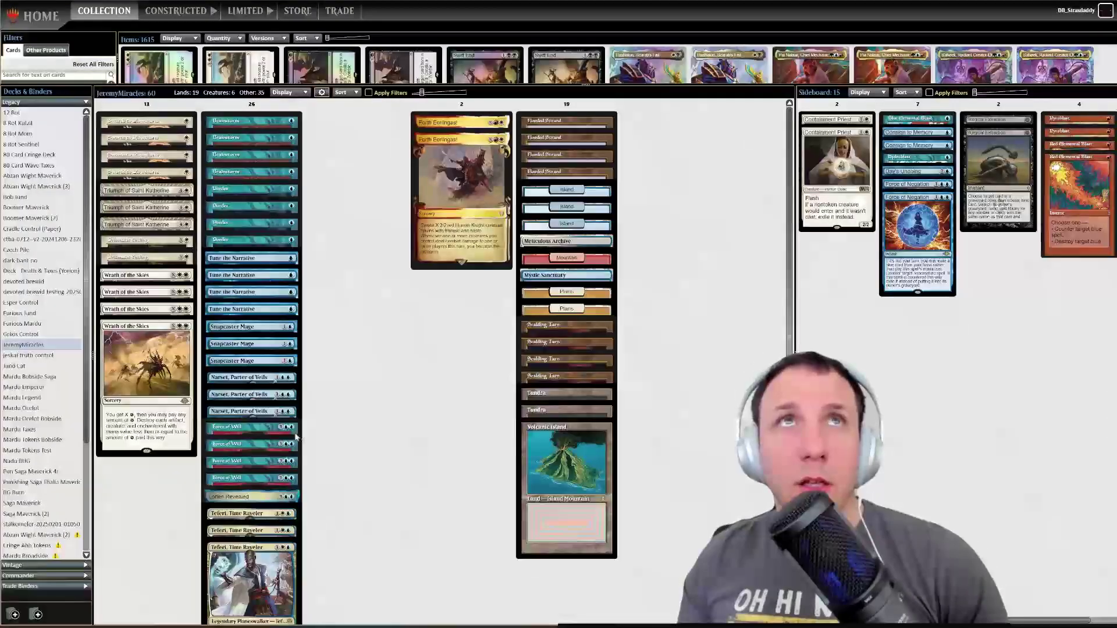
pyautogui.moveTo(251, 479); pyautogui.dragTo(464, 237)
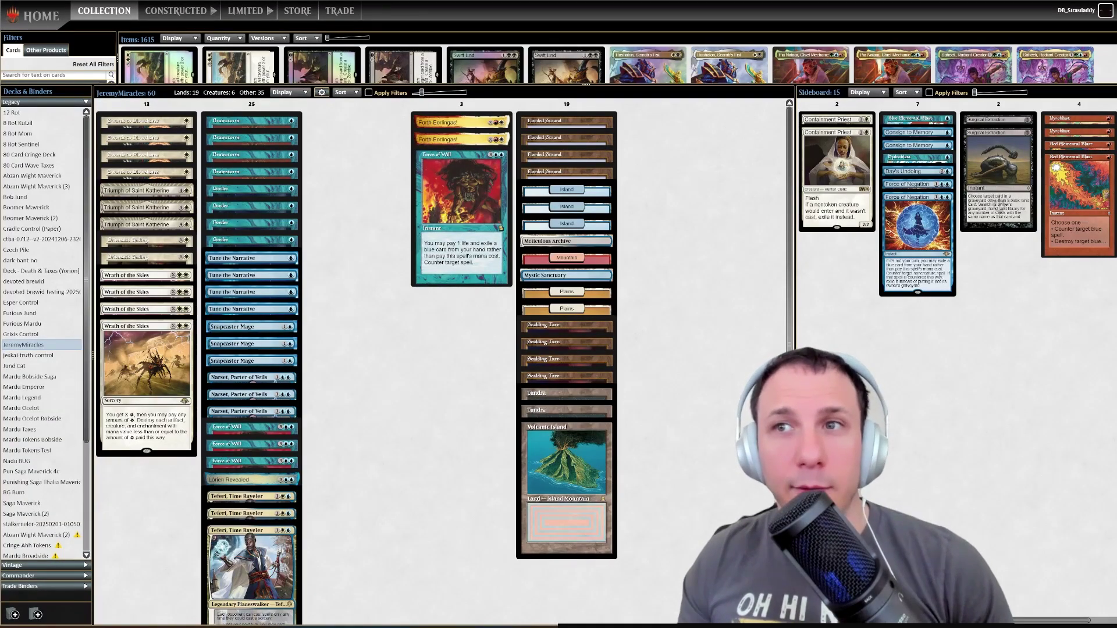
# - Switch back to the Excel table, filter it to 25 lands and 4 T1 spells, and inspect the combined and T1 spell probabilities
pyautogui.hotkey('alt', 'Tab')
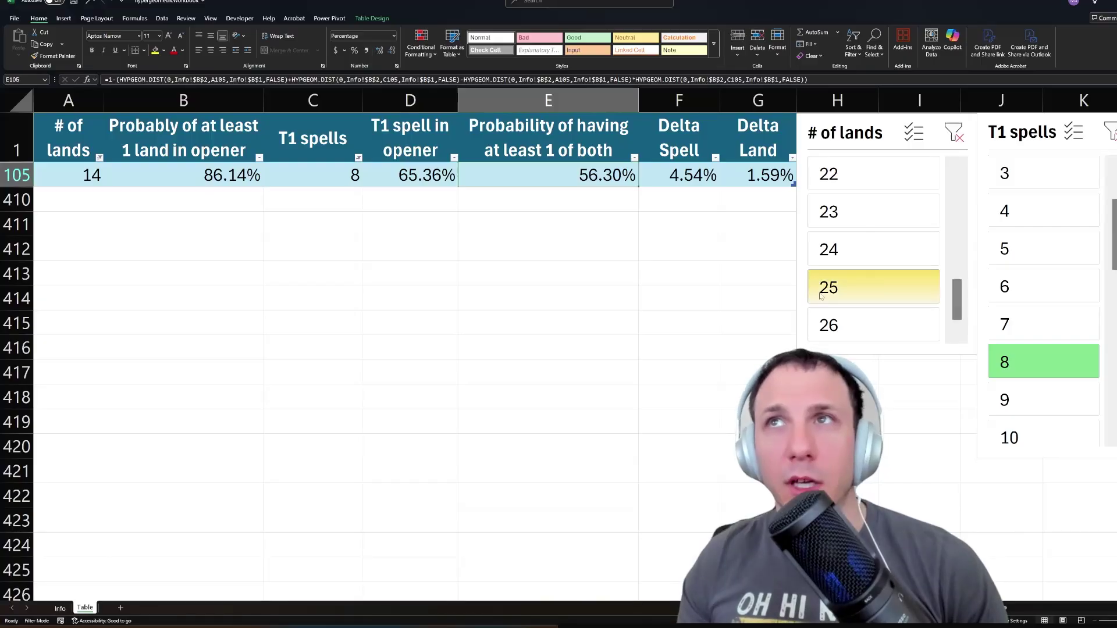
pyautogui.click(873, 288)
pyautogui.click(1036, 226)
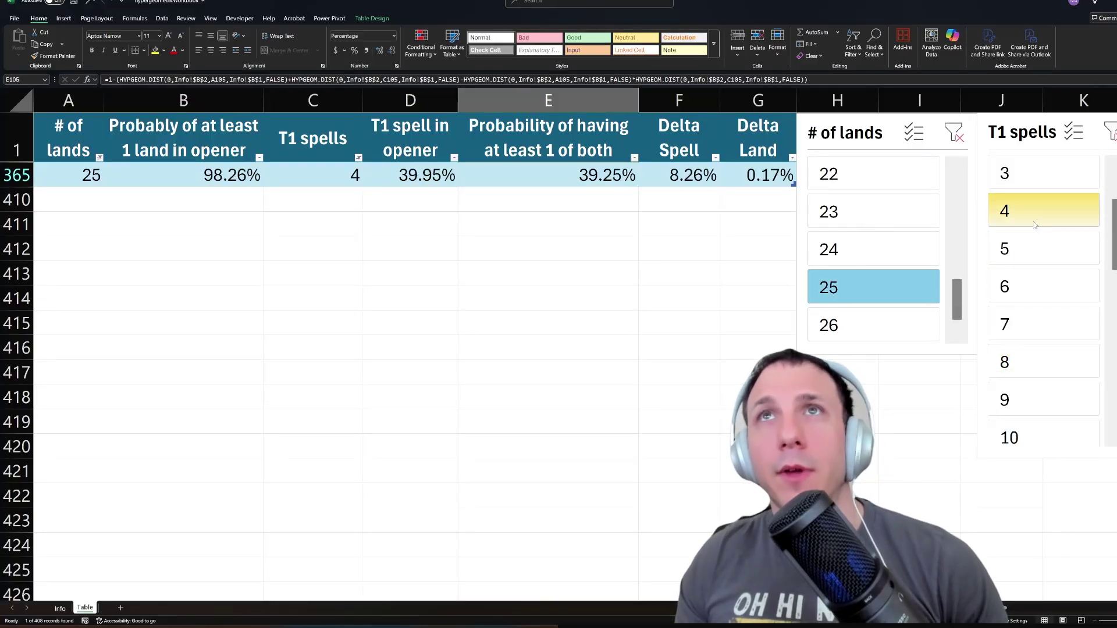
pyautogui.click(566, 176)
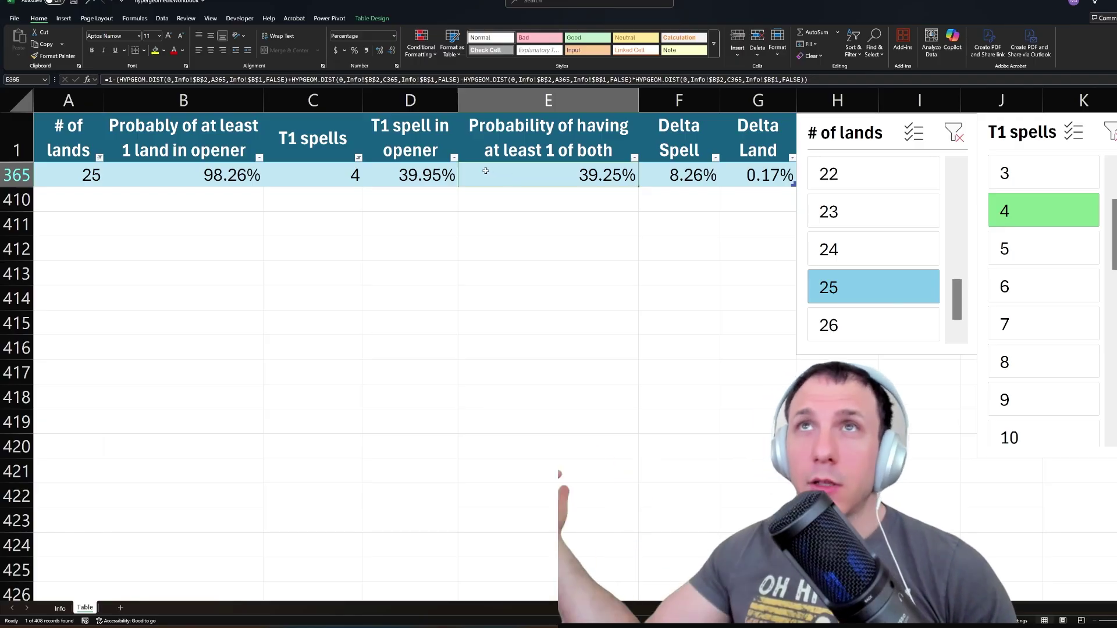
pyautogui.click(439, 184)
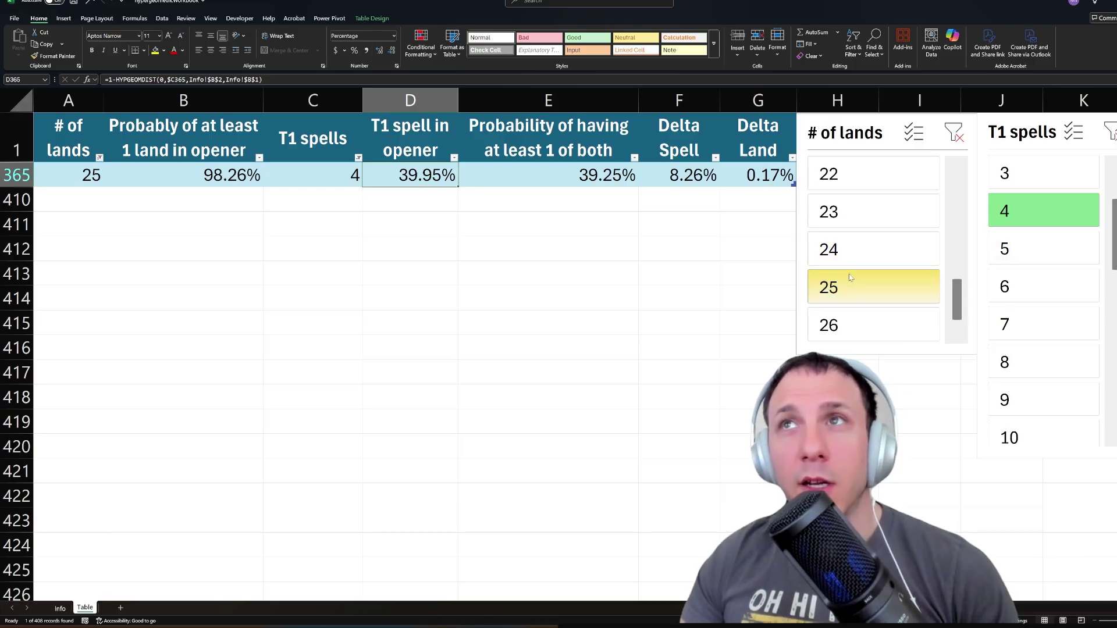
# - Filter the table to 24, 25 and 26 lands in turn with 4 T1 spells, and compare the land delta
pyautogui.click(849, 217)
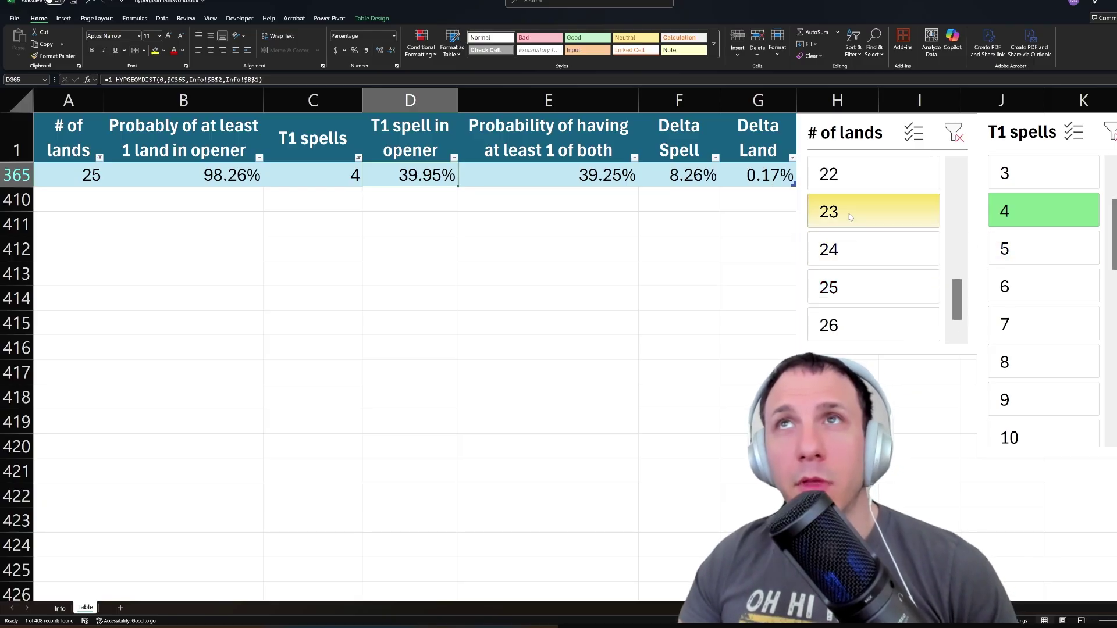
pyautogui.click(852, 249)
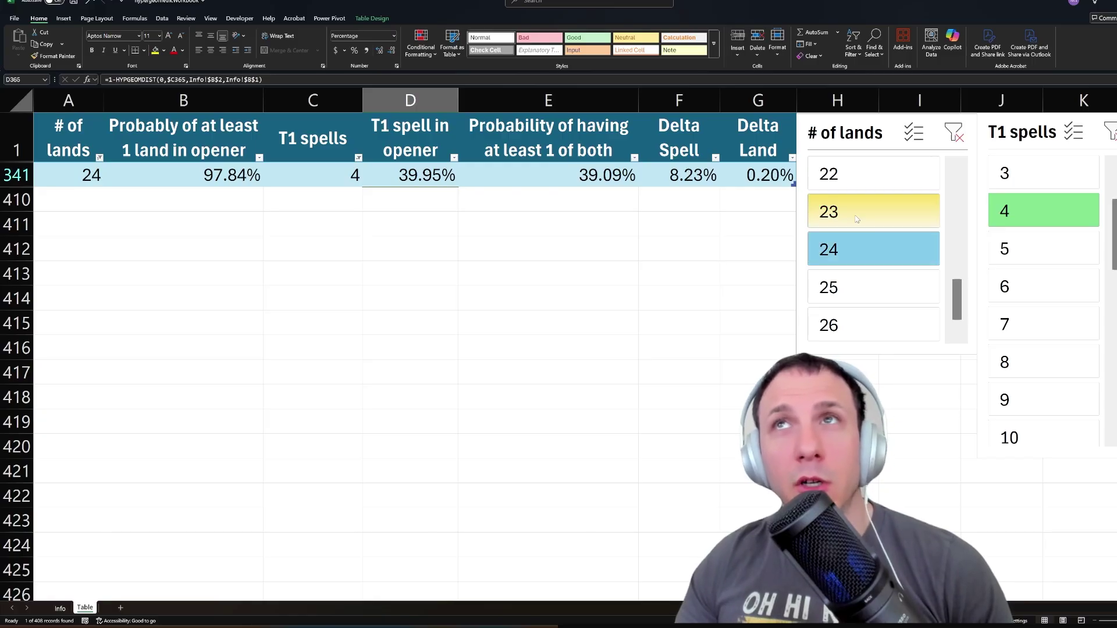
pyautogui.click(856, 219)
pyautogui.click(853, 249)
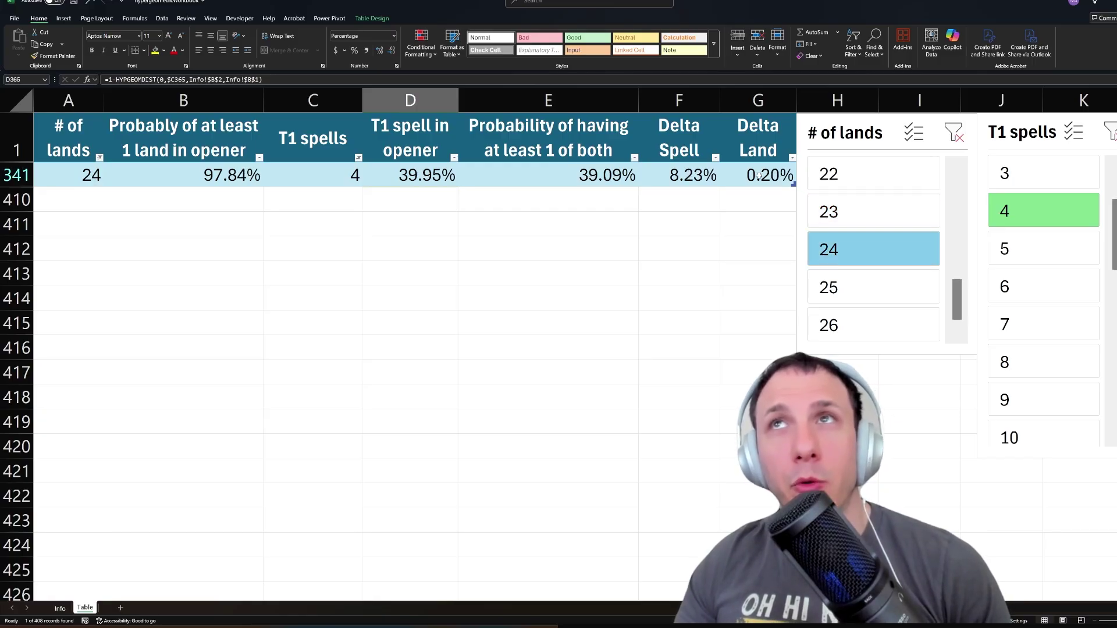
pyautogui.click(834, 281)
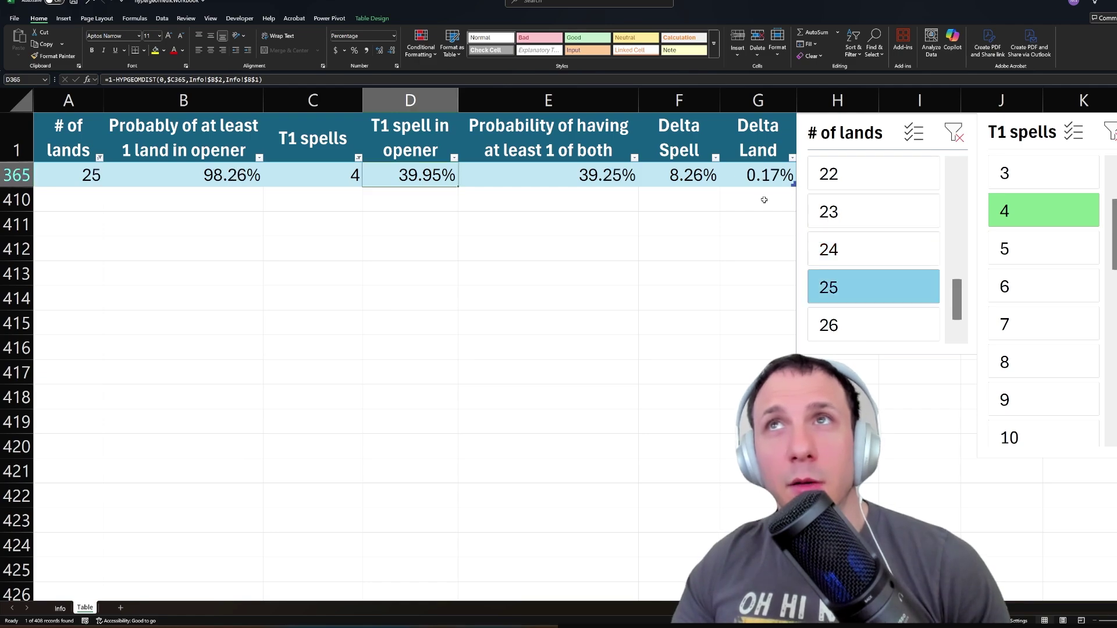
pyautogui.click(853, 316)
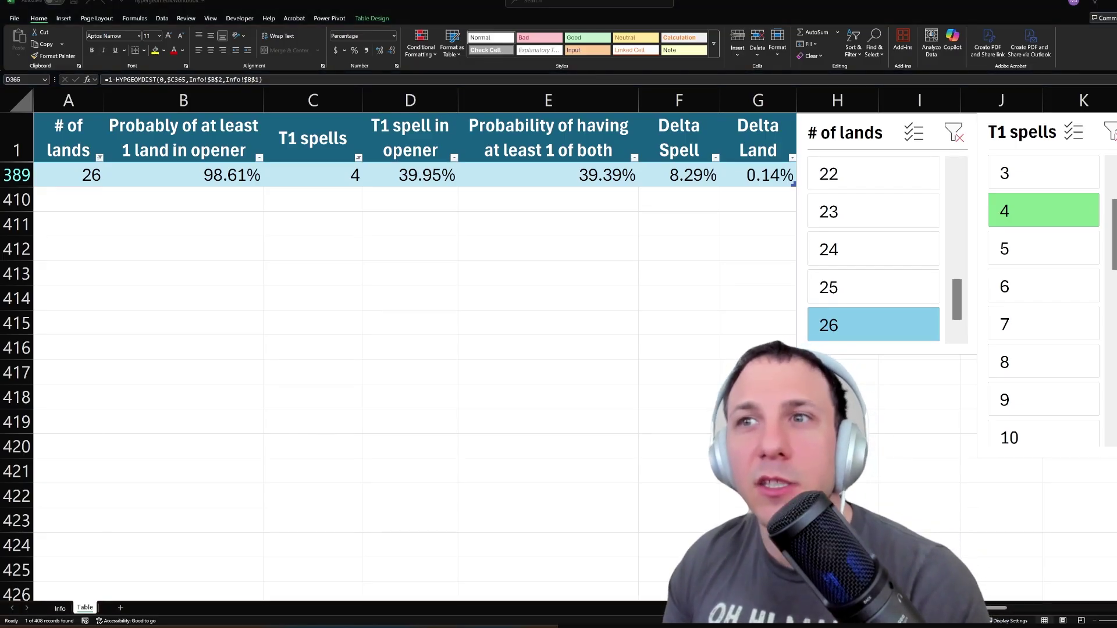
# - Clear the filters for the number of lands and the T1 spells so the table lists every combination
pyautogui.hotkey('alt', 'Tab')
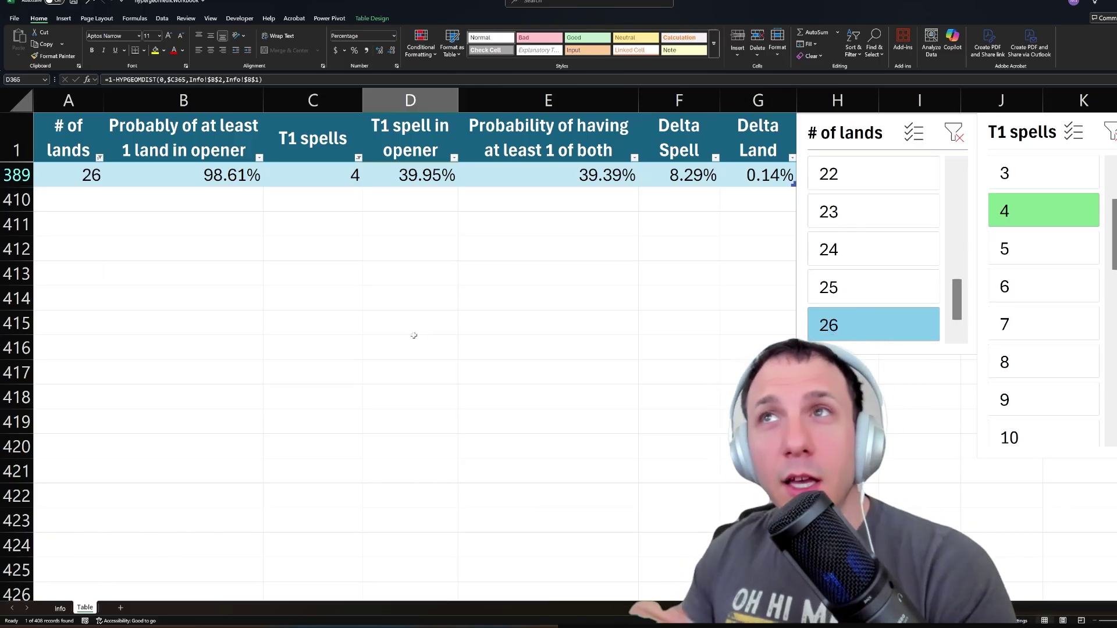
pyautogui.click(954, 132)
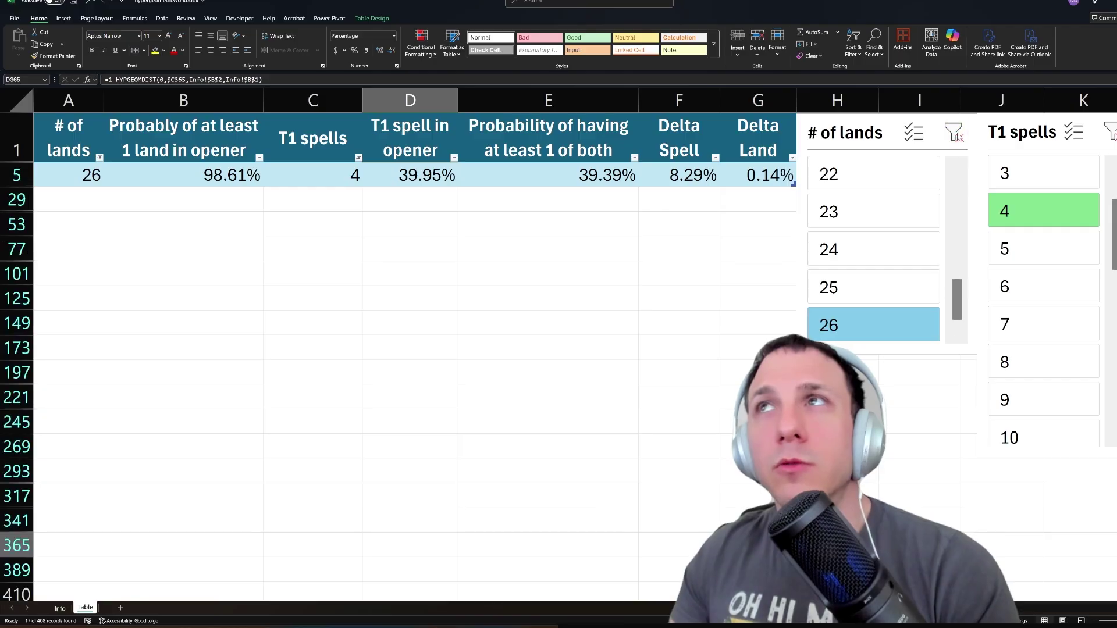
pyautogui.click(1109, 132)
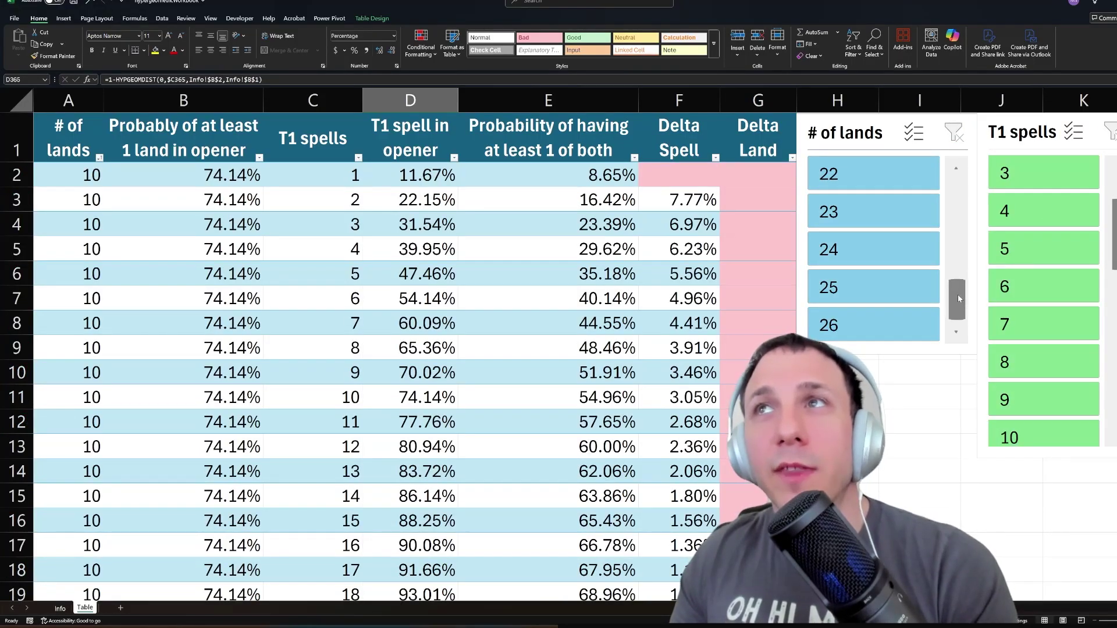
pyautogui.scroll(4, 957, 299)
pyautogui.scroll(1, 1042, 212)
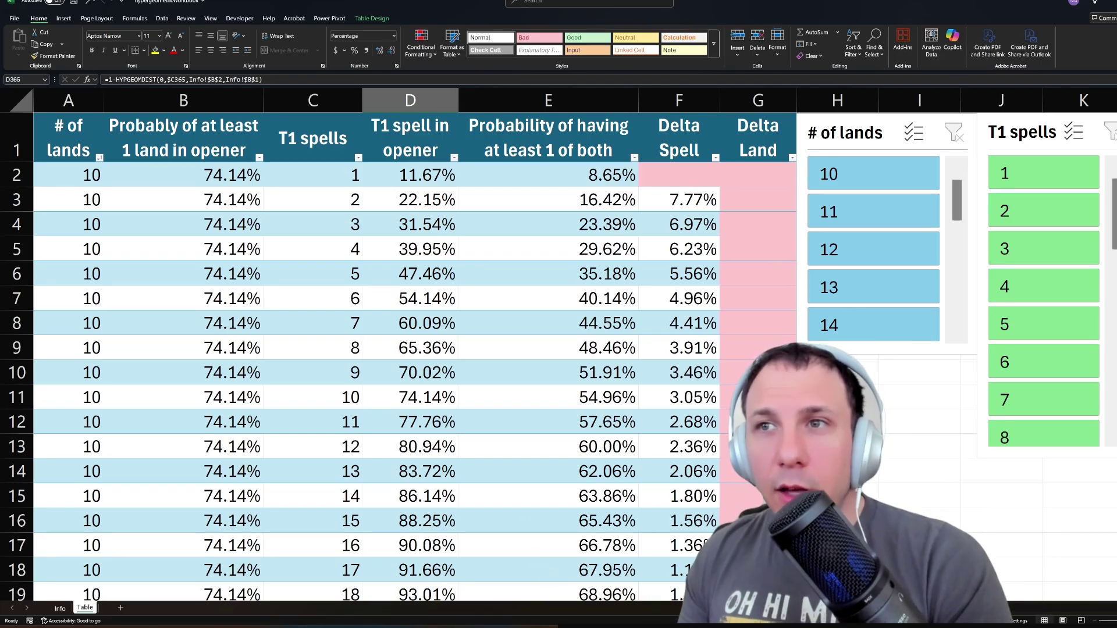
# - Switch to the Magic Online collection, open the Cradle Control (Paper) deck and sort it by mana value
pyautogui.hotkey('alt', 'Tab')
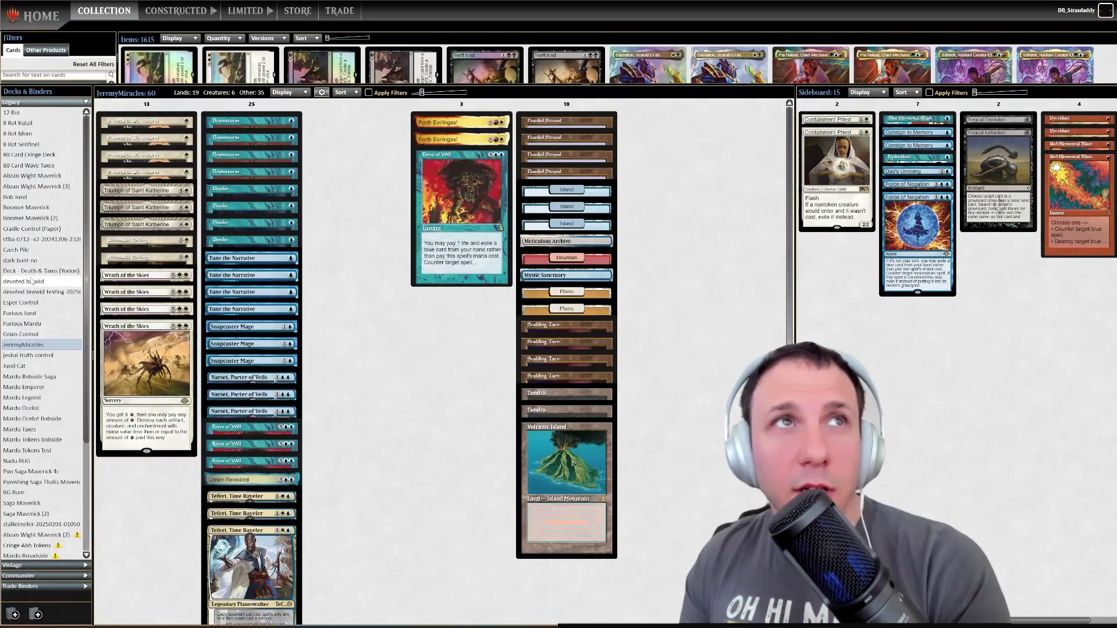
pyautogui.click(43, 230)
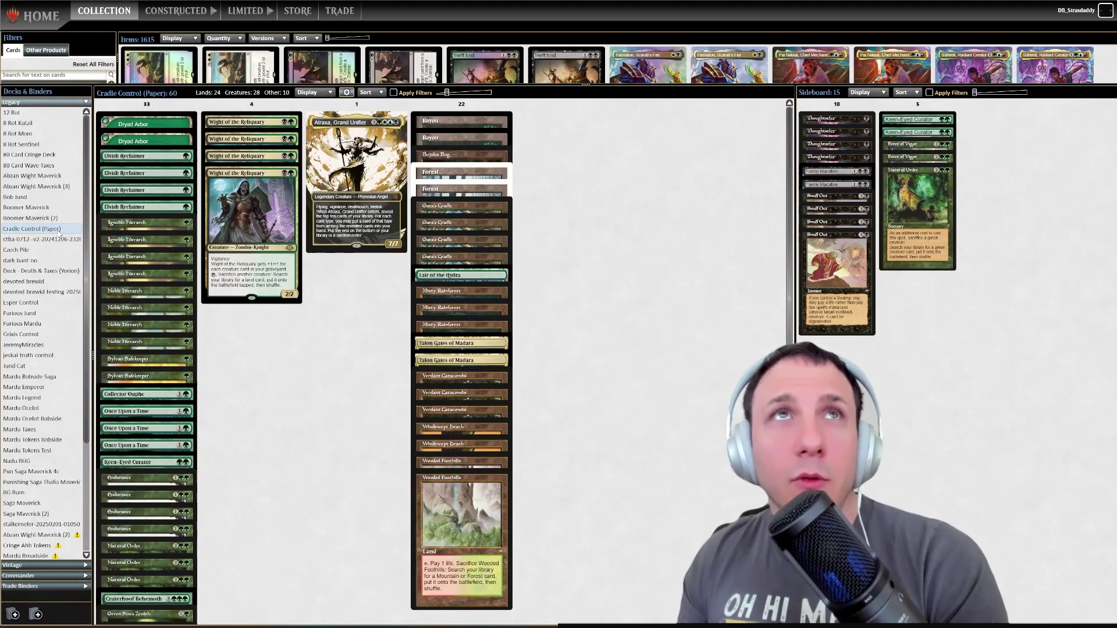
pyautogui.click(329, 93)
pyautogui.click(331, 92)
pyautogui.click(366, 93)
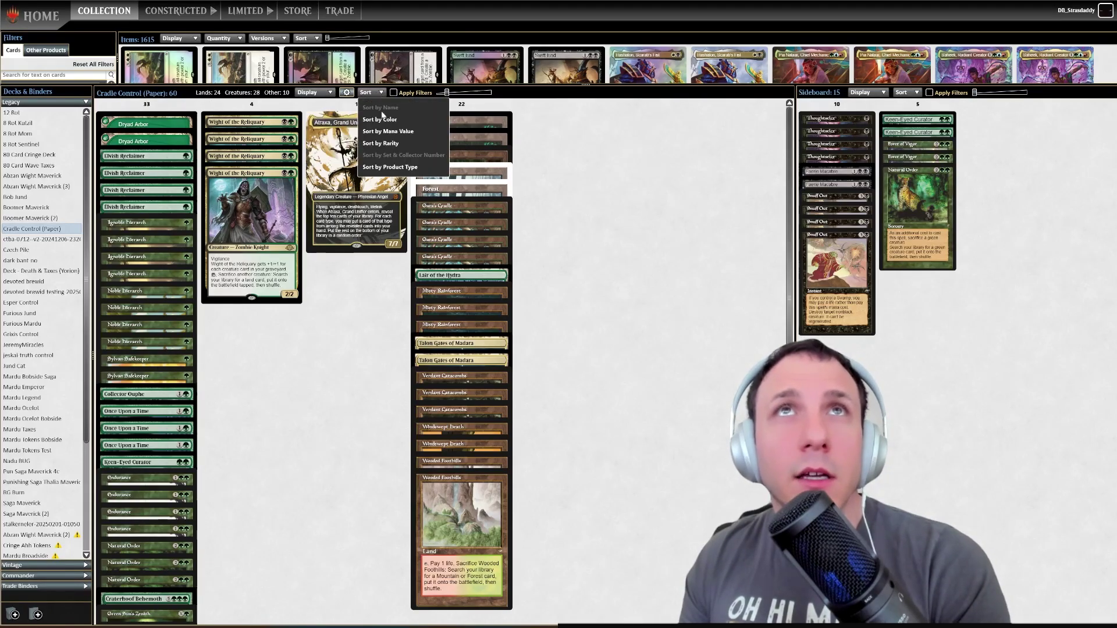
pyautogui.click(389, 132)
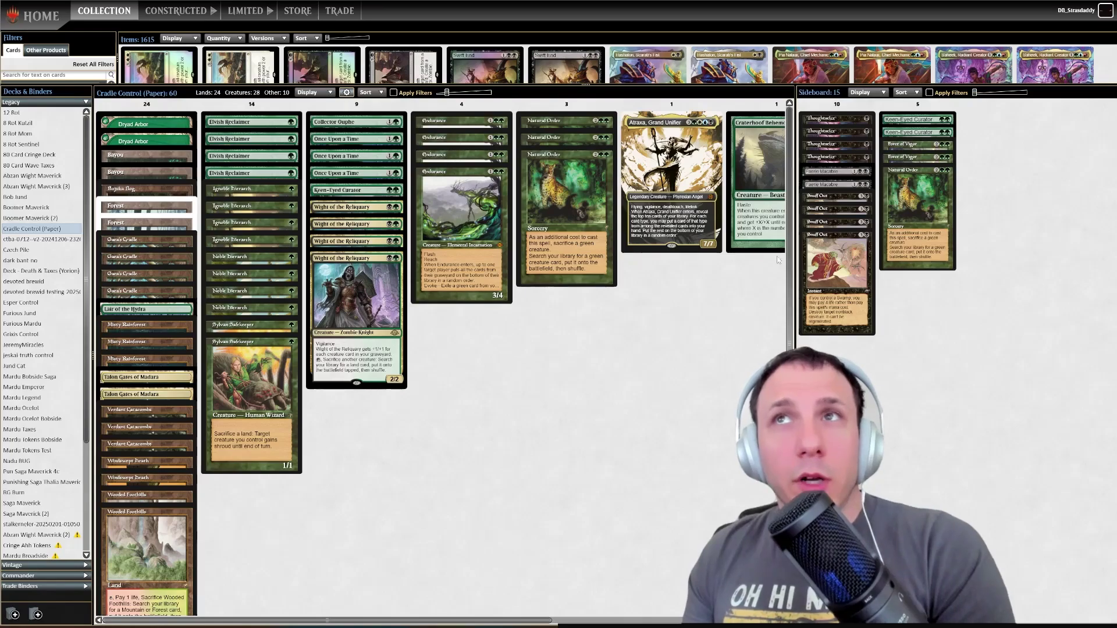
# - Move the four Green Sun's Zenith cards into the one-mana pile of the Cradle Control deck
pyautogui.moveTo(790, 294); pyautogui.dragTo(941, 303)
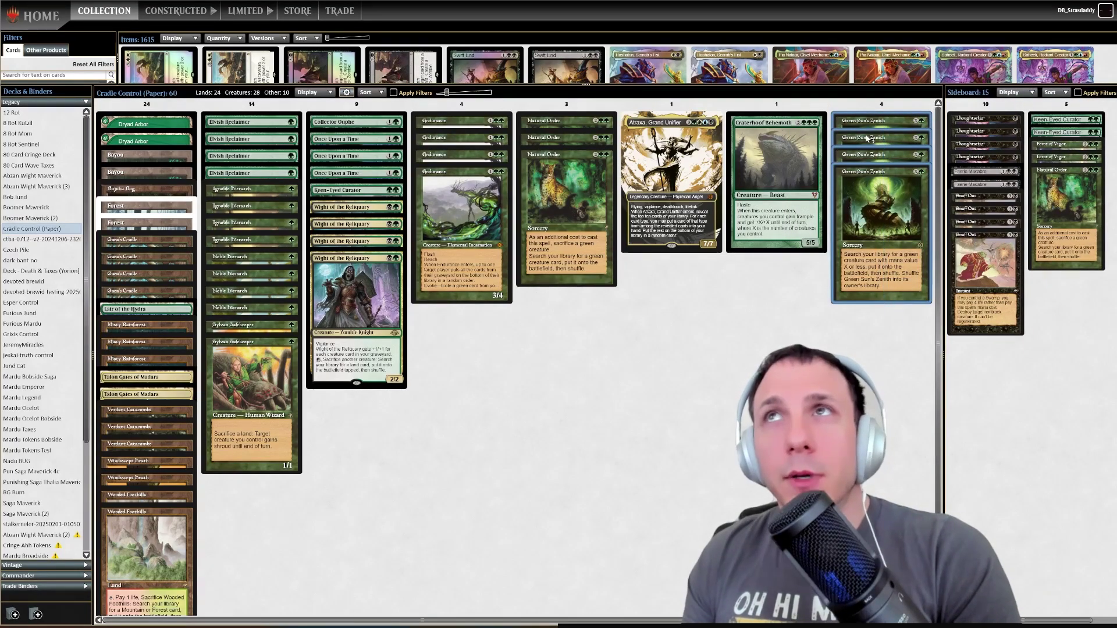
pyautogui.moveTo(882, 175); pyautogui.dragTo(163, 309)
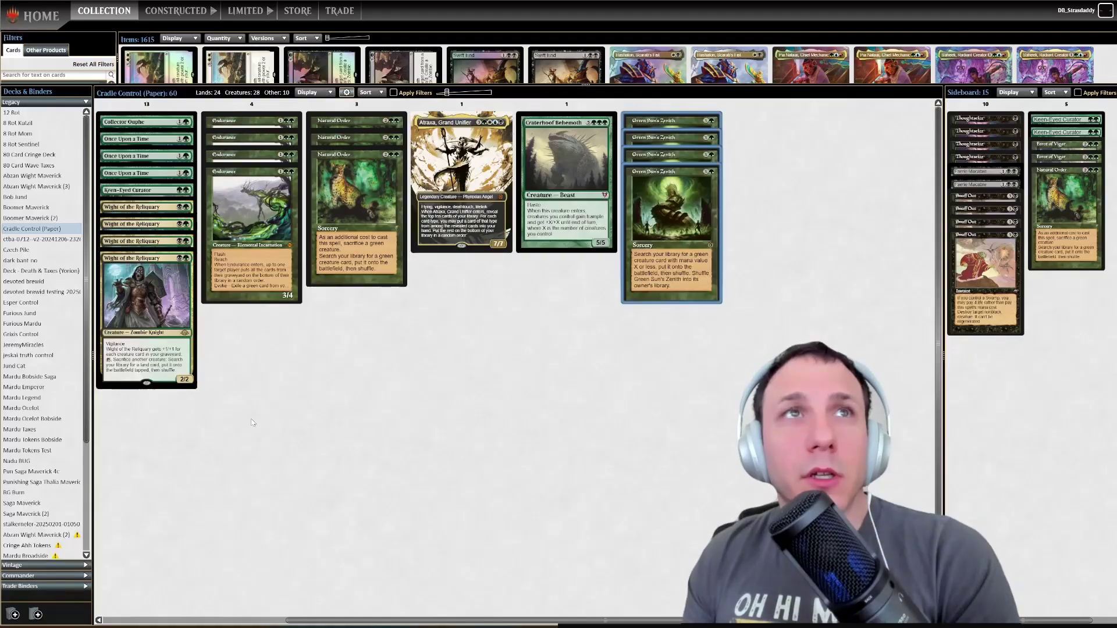
pyautogui.click(173, 622)
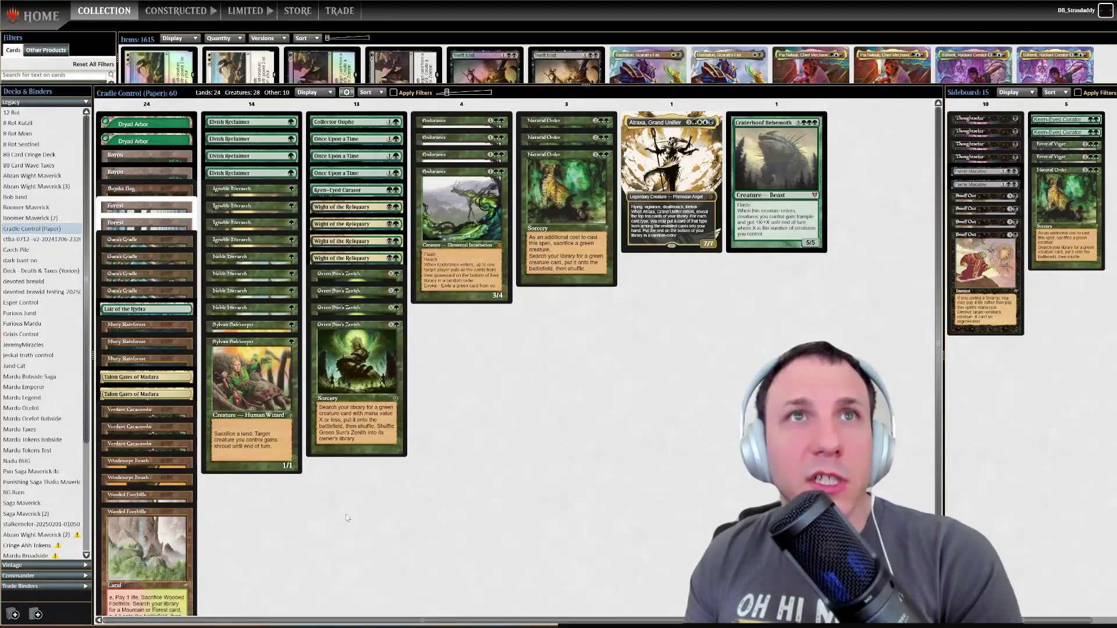
pyautogui.moveTo(410, 515); pyautogui.dragTo(377, 281)
pyautogui.moveTo(356, 349); pyautogui.dragTo(260, 372)
pyautogui.moveTo(250, 465); pyautogui.dragTo(465, 233)
pyautogui.click(264, 107)
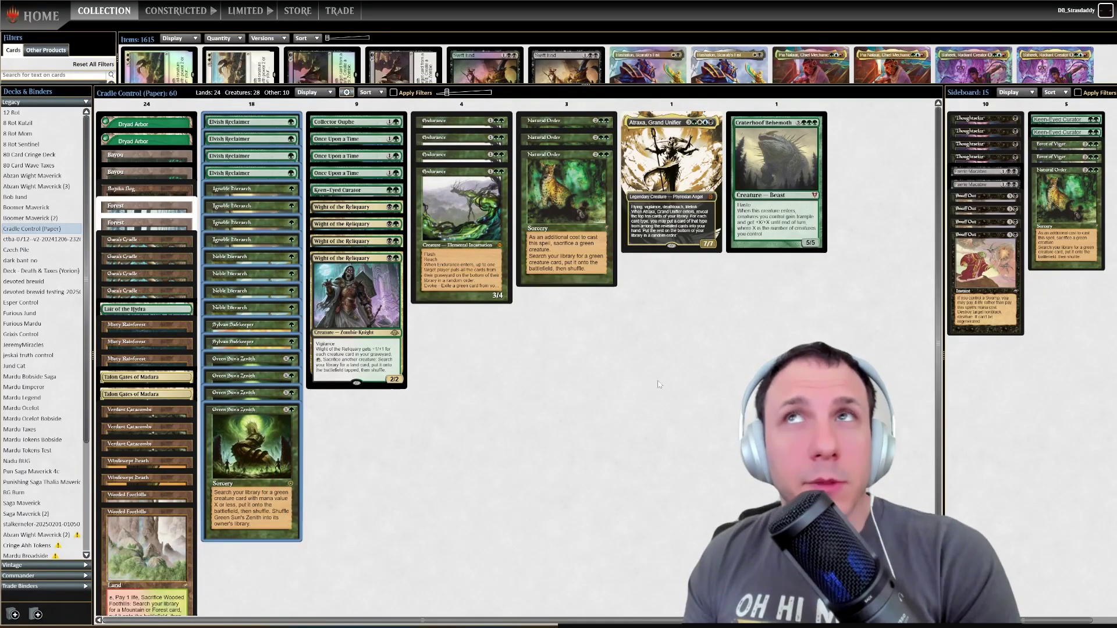
# - Move the whole two-mana pile onto the Endurance pile, leaving an empty column beside the one-mana cards
pyautogui.click(584, 359)
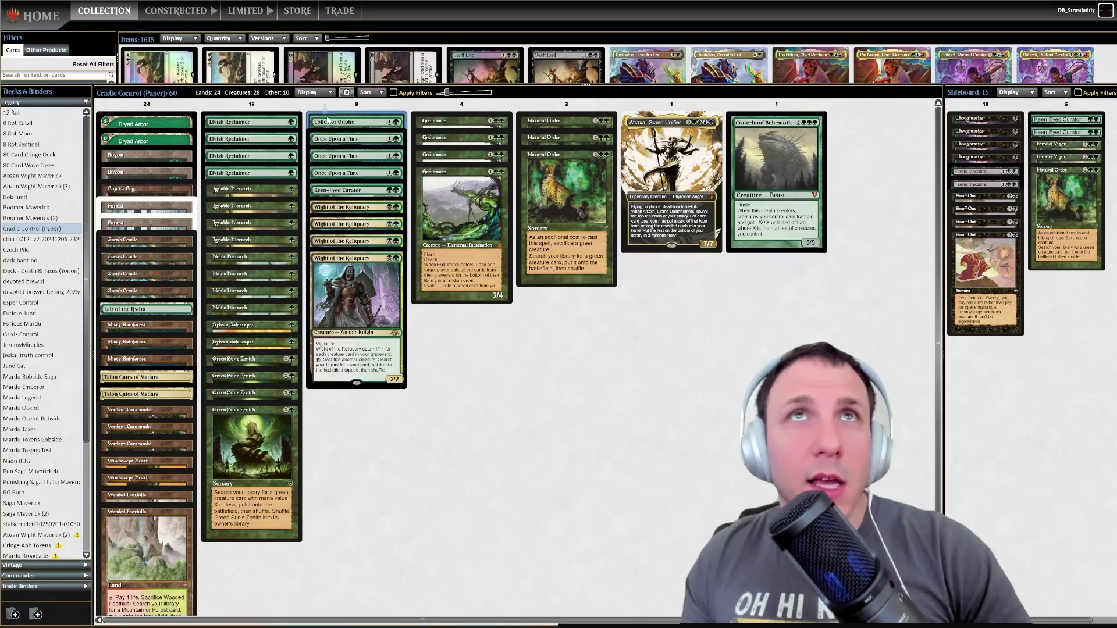
pyautogui.click(356, 105)
pyautogui.moveTo(354, 200); pyautogui.dragTo(357, 198)
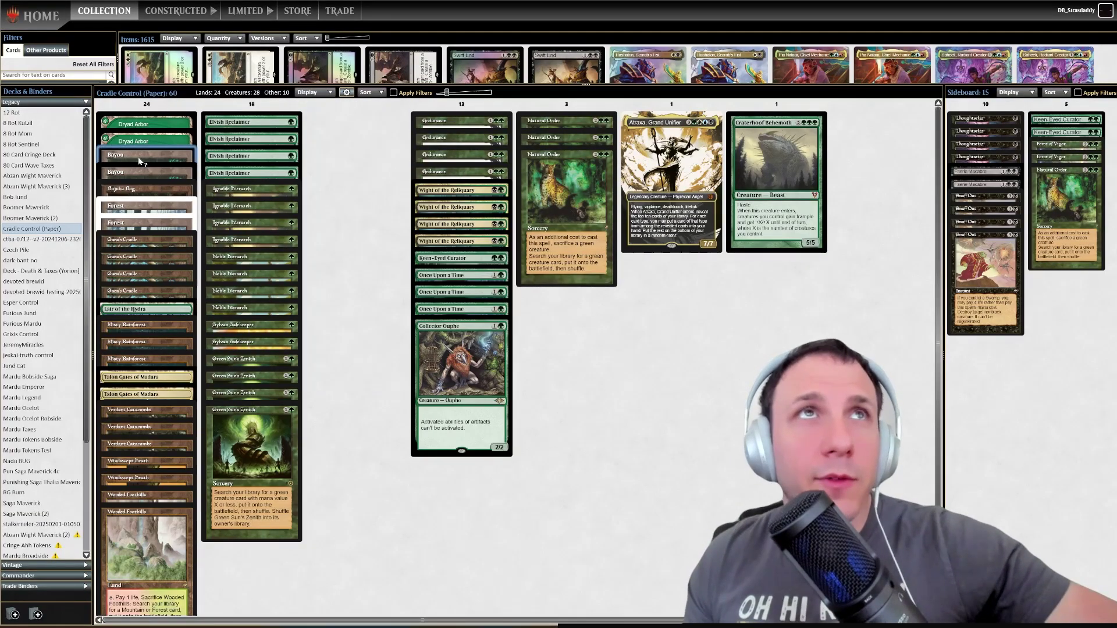
# - Gather Bayou, Forest, Lair of the Hydra, Misty Rainforest, Verdant Catacombs, Windswept Heath and Wooded Foothills into a separate land pile in the empty column
pyautogui.moveTo(133, 172); pyautogui.dragTo(357, 175)
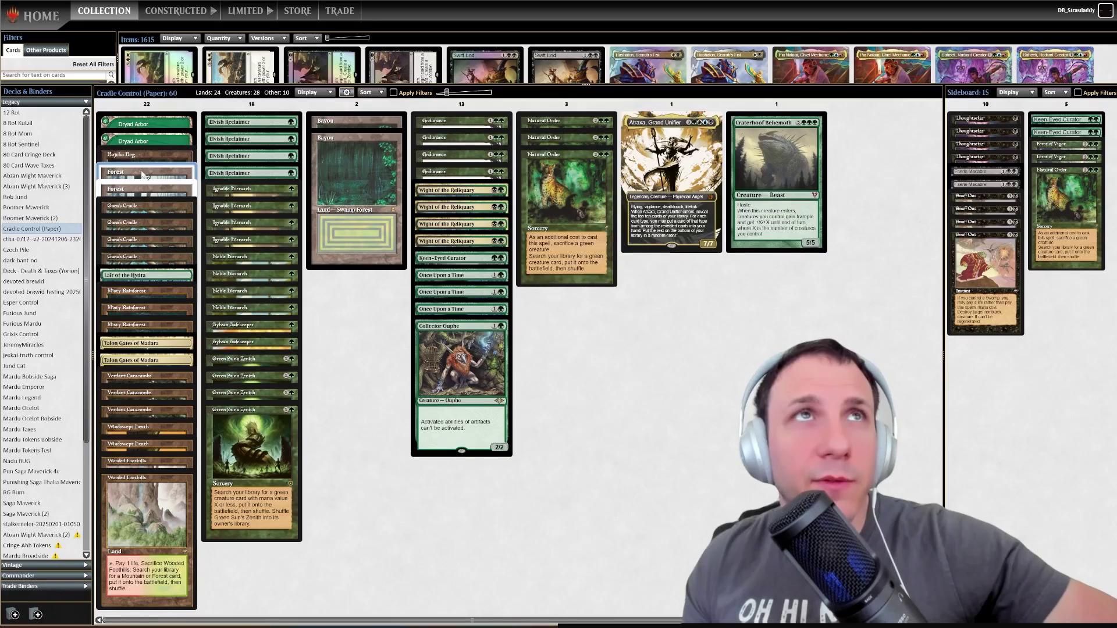
pyautogui.moveTo(147, 168); pyautogui.dragTo(355, 231)
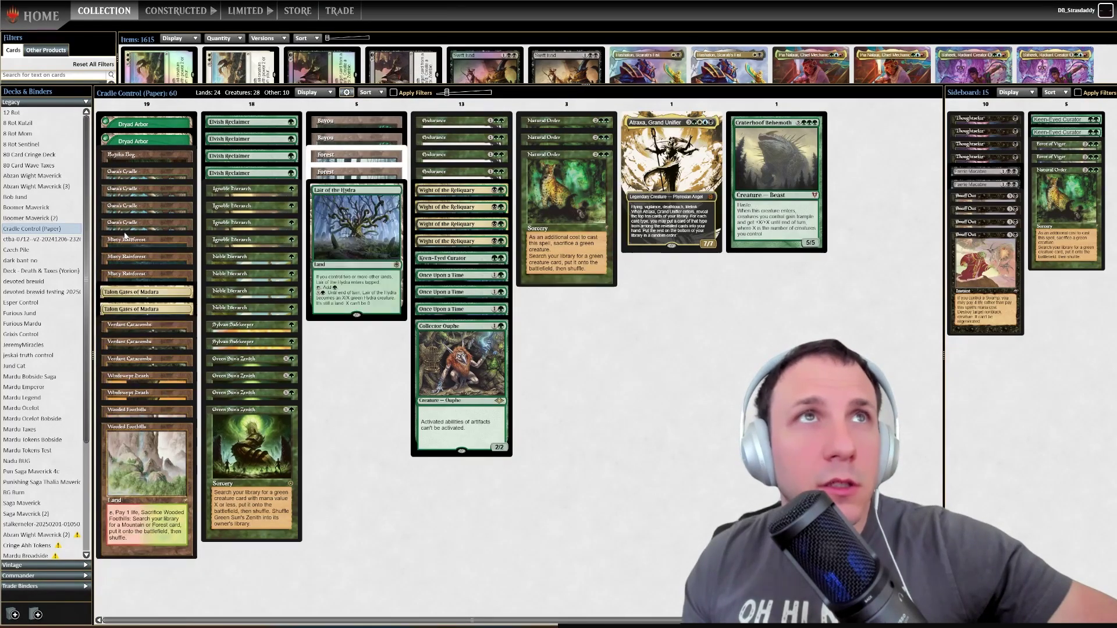
pyautogui.keyDown('shift'); pyautogui.click(121, 266); pyautogui.keyUp('shift')
pyautogui.moveTo(121, 269); pyautogui.dragTo(328, 253)
pyautogui.click(152, 284)
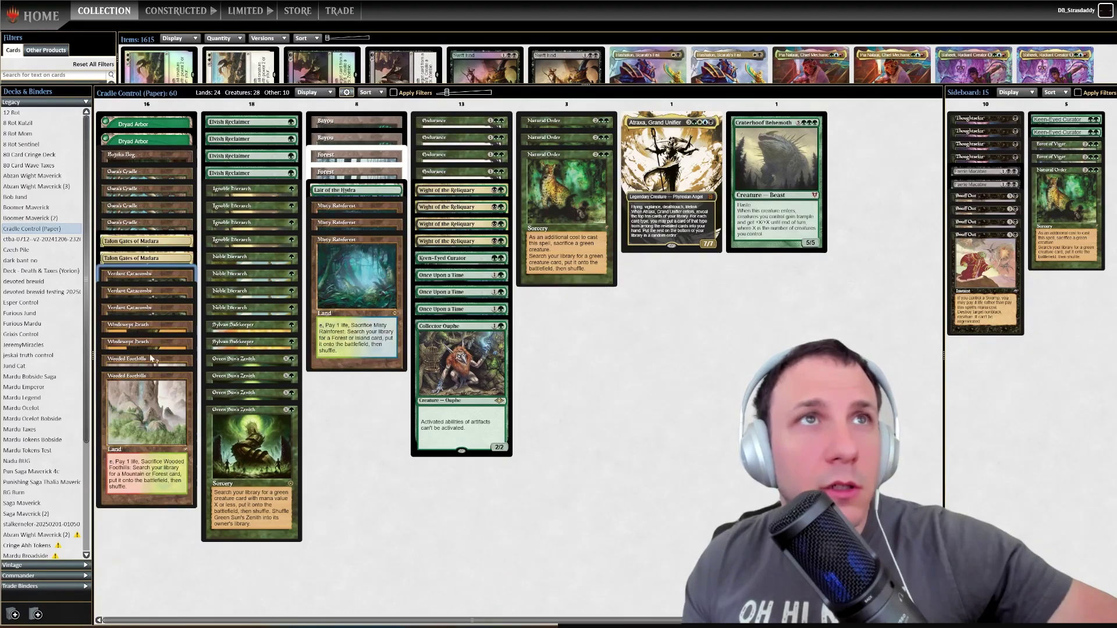
pyautogui.keyDown('shift'); pyautogui.click(152, 383); pyautogui.keyUp('shift')
pyautogui.moveTo(161, 400); pyautogui.dragTo(367, 317)
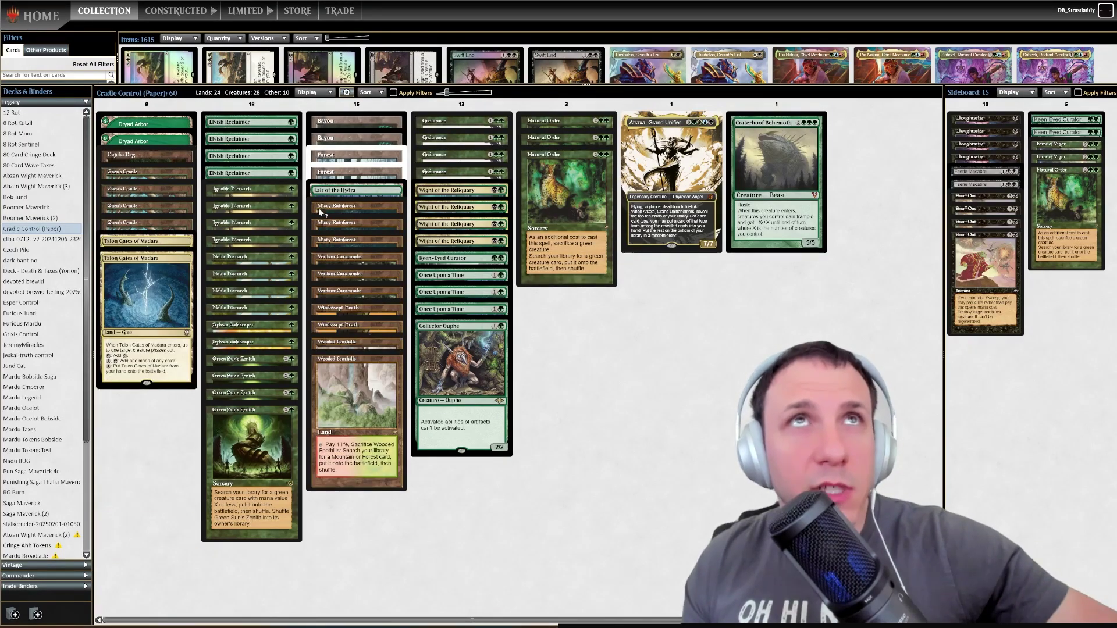
# - Switch back to the Excel table, filter it to 15 lands and 18 T1 spells, and inspect the probability of having both
pyautogui.hotkey('alt', 'Tab')
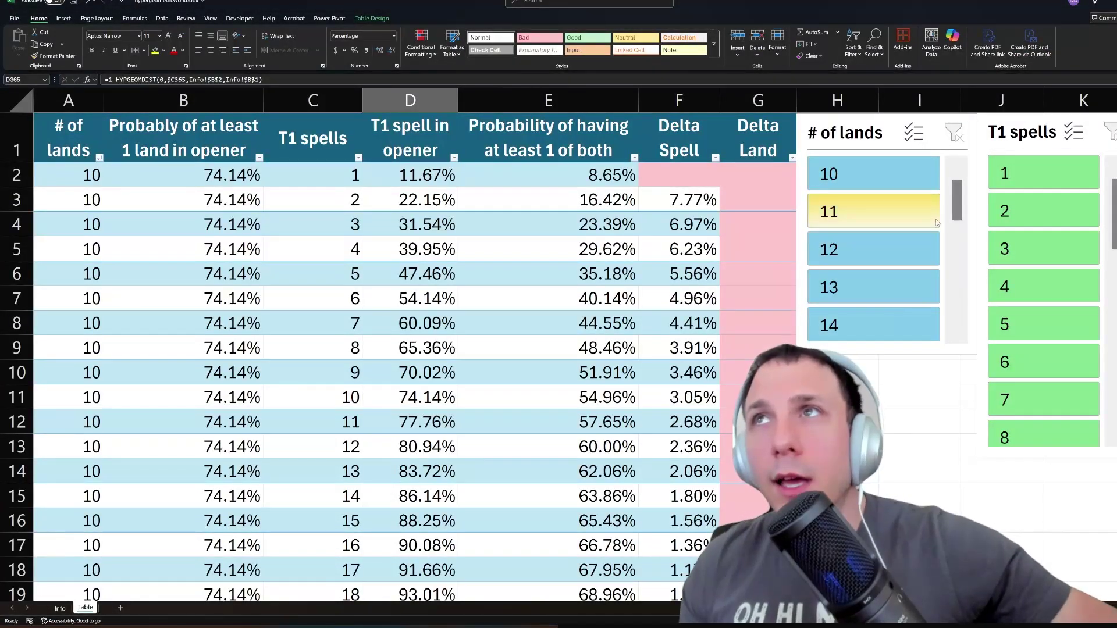
pyautogui.scroll(-1, 864, 327)
pyautogui.click(863, 337)
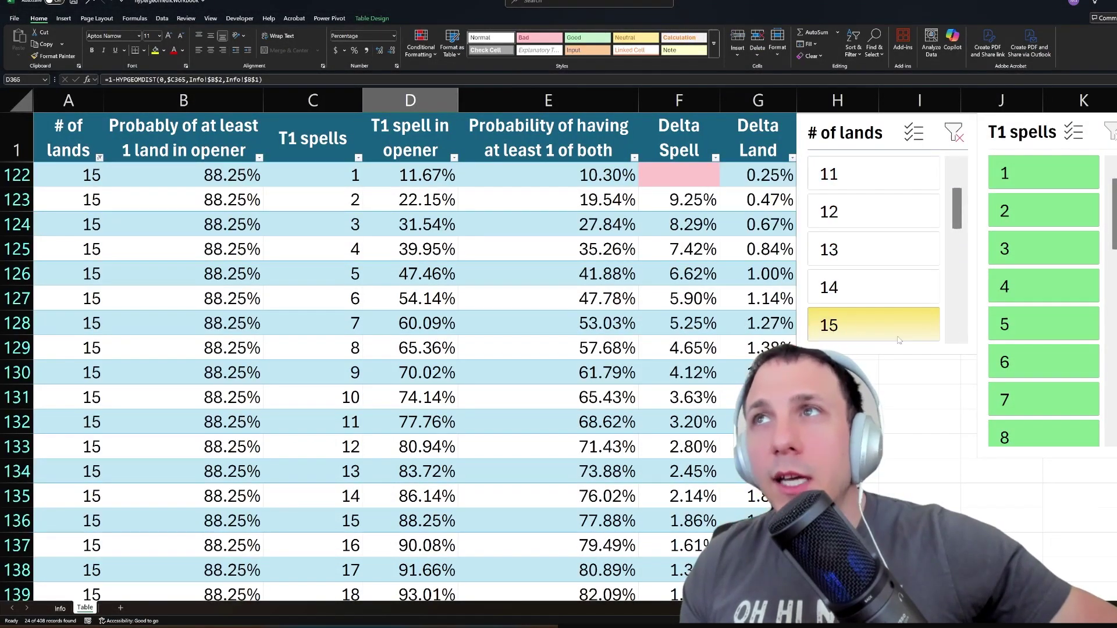
pyautogui.scroll(-1, 1101, 248)
pyautogui.scroll(1, 1101, 248)
pyautogui.moveTo(1113, 250); pyautogui.dragTo(1114, 343)
pyautogui.click(1065, 407)
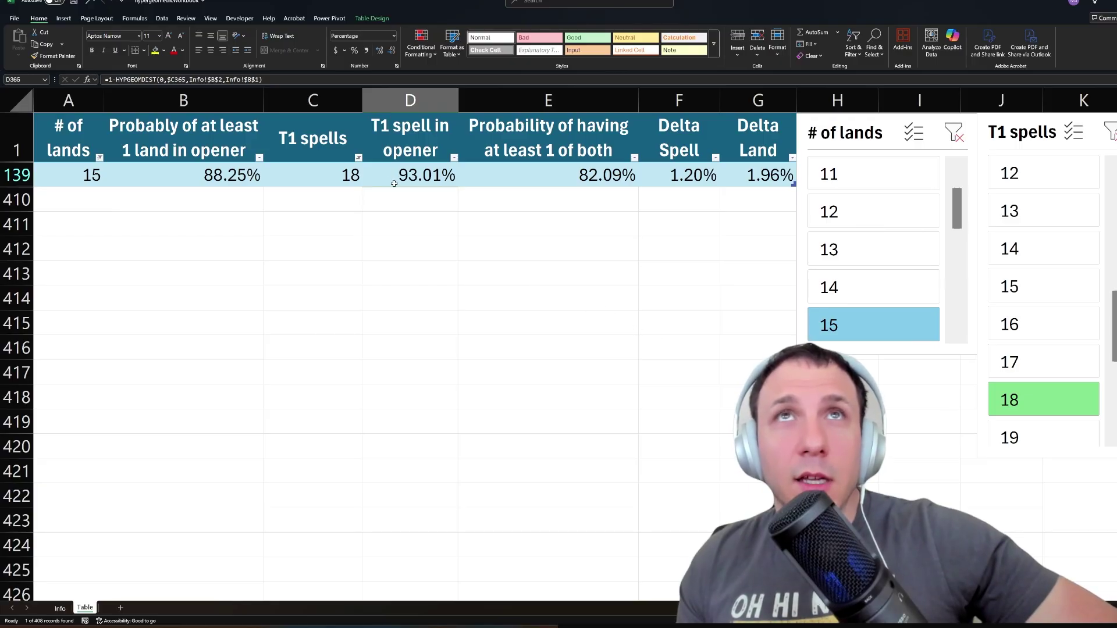
pyautogui.click(583, 176)
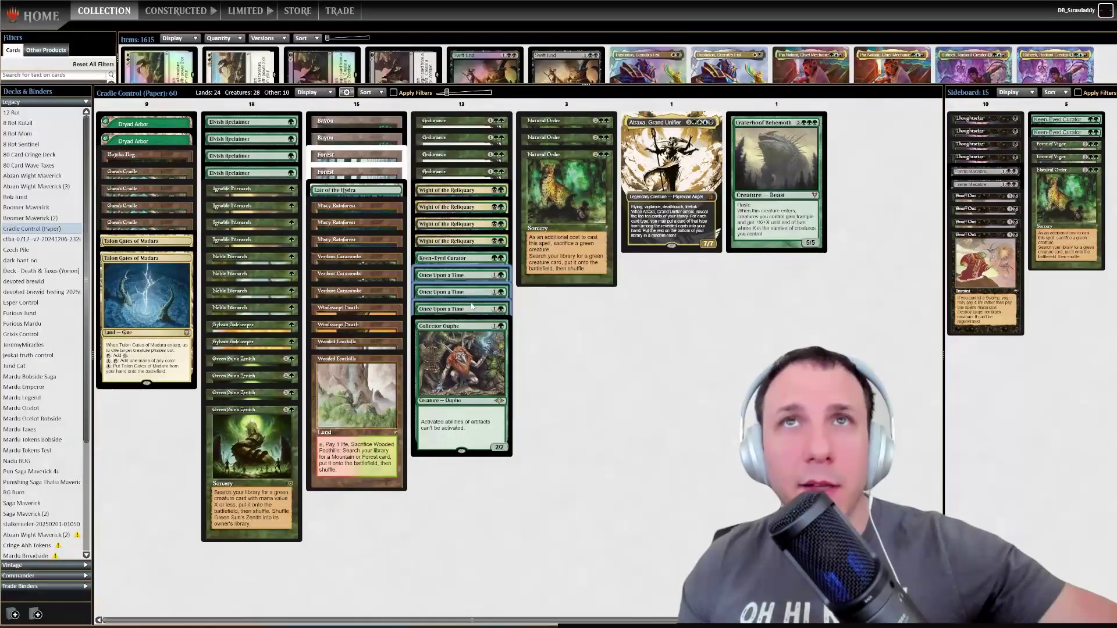
# - In the Magic Online deck, move the three Once Upon a Time cards into the one-mana pile, and return to the Excel table
pyautogui.moveTo(474, 292); pyautogui.dragTo(260, 435)
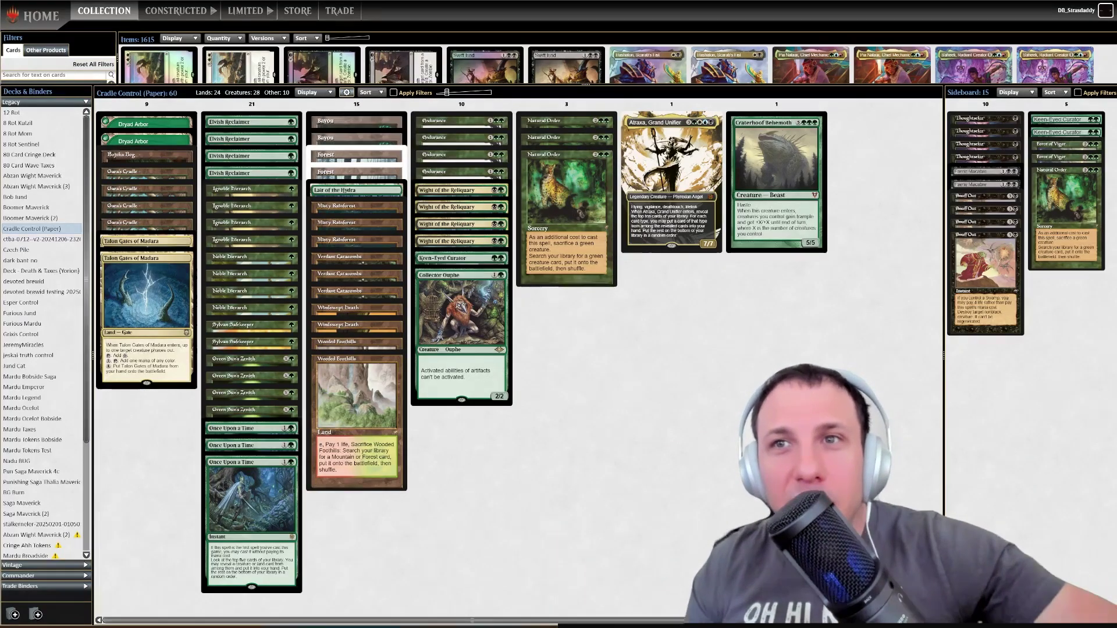
pyautogui.hotkey('alt', 'Tab')
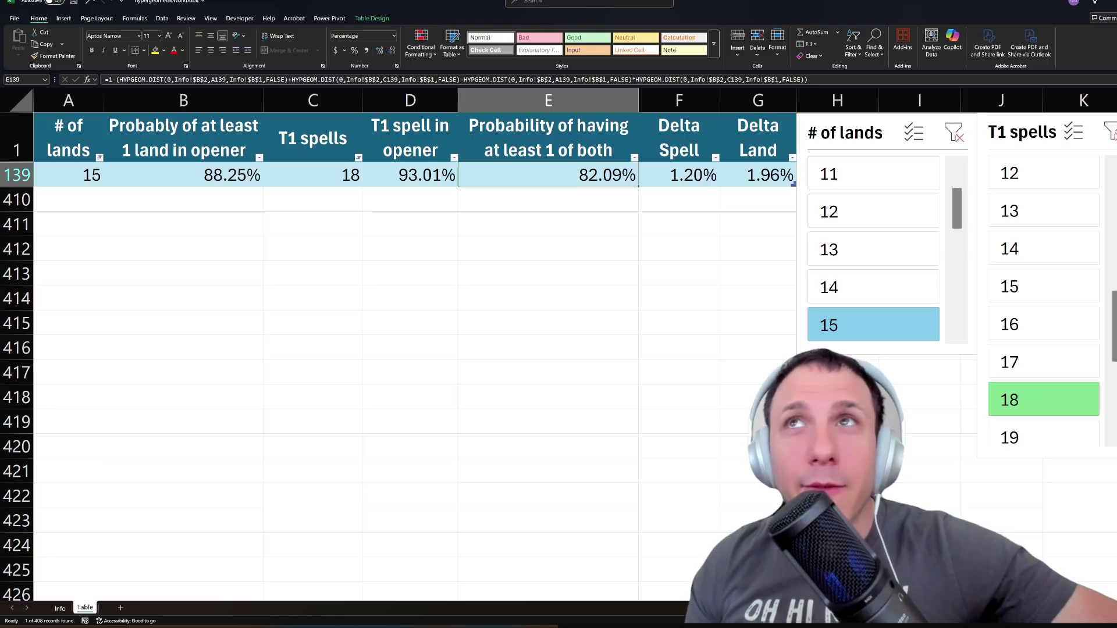
pyautogui.moveTo(640, 622)
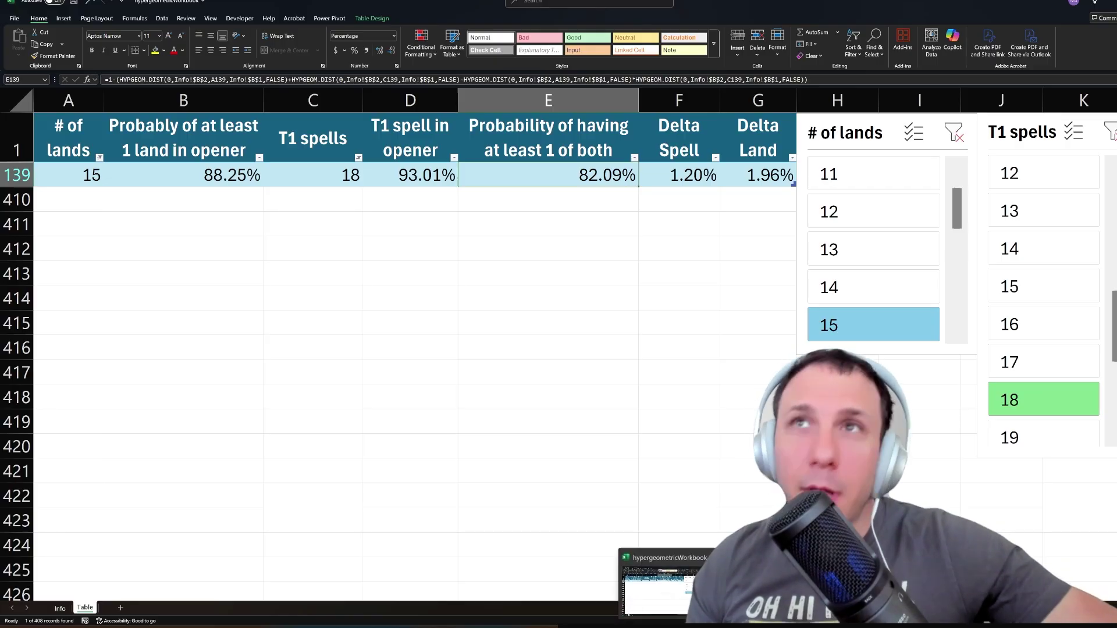